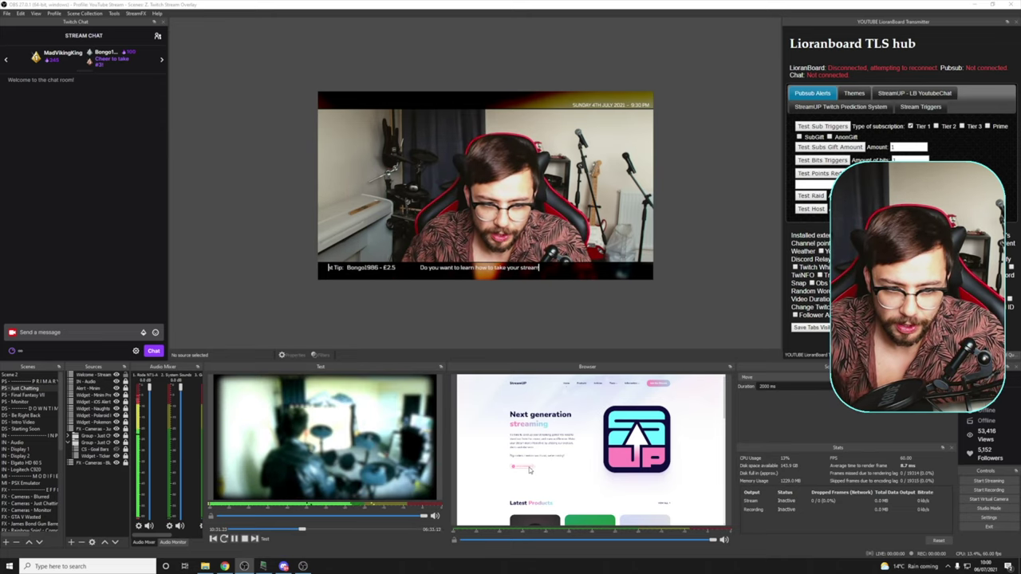
- Make Scene 2 the active scene
{"action": "scroll", "coordinate": [528, 470], "scroll_direction": "down", "scroll_amount": 10}
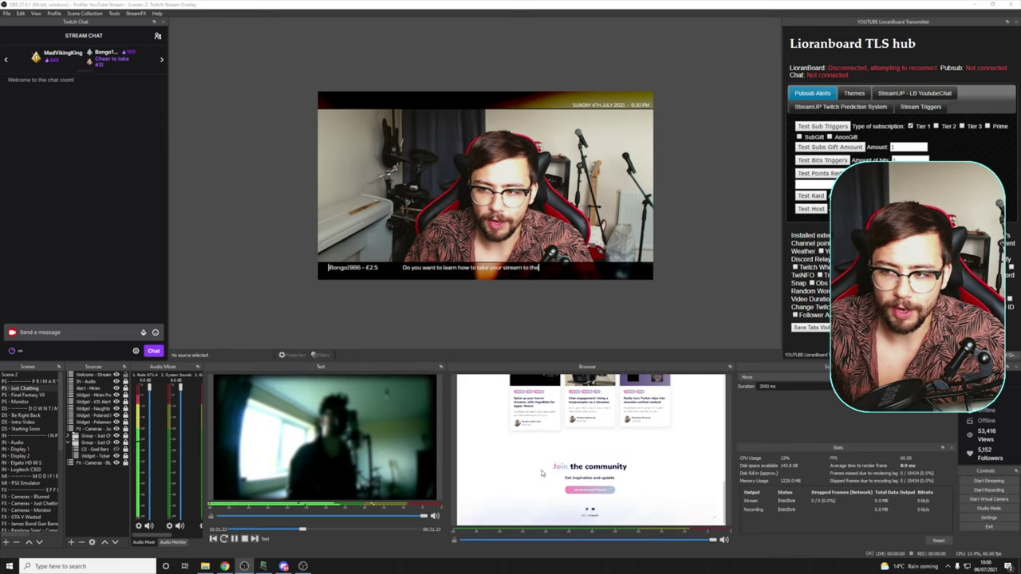
{"action": "scroll", "coordinate": [540, 473], "scroll_direction": "up", "scroll_amount": 5}
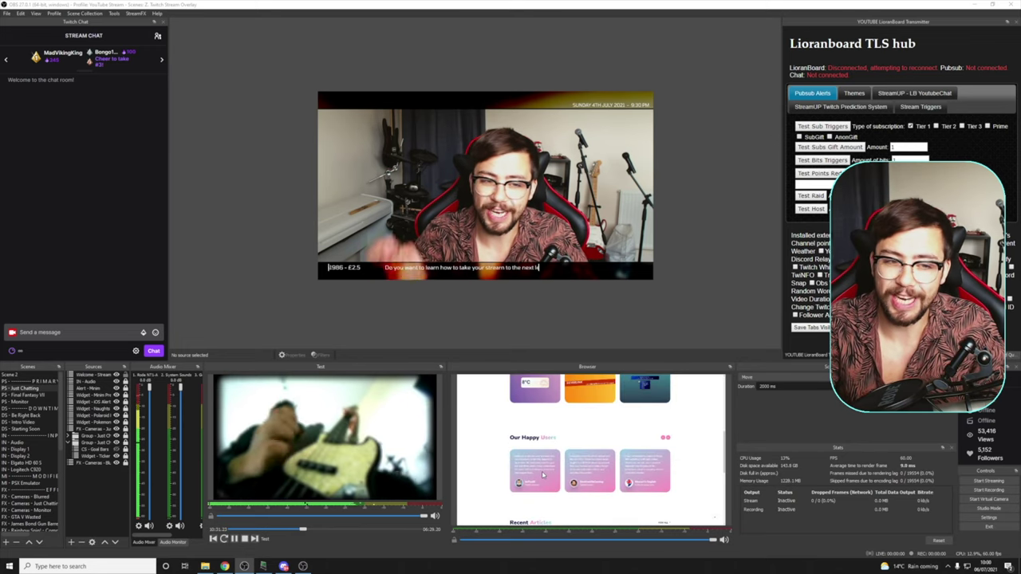
{"action": "scroll", "coordinate": [542, 471], "scroll_direction": "up", "scroll_amount": 5}
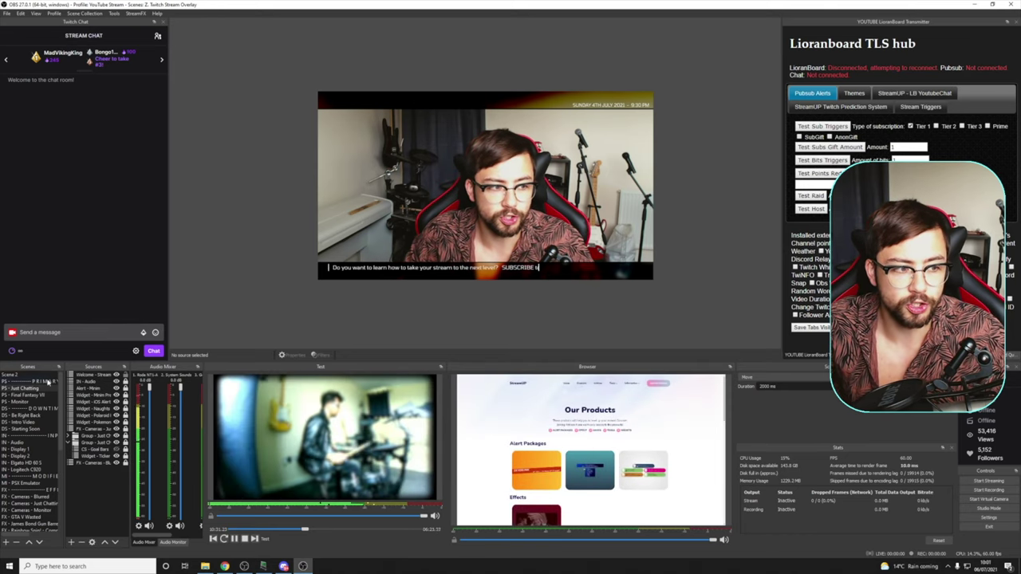
{"action": "left_click", "coordinate": [48, 383]}
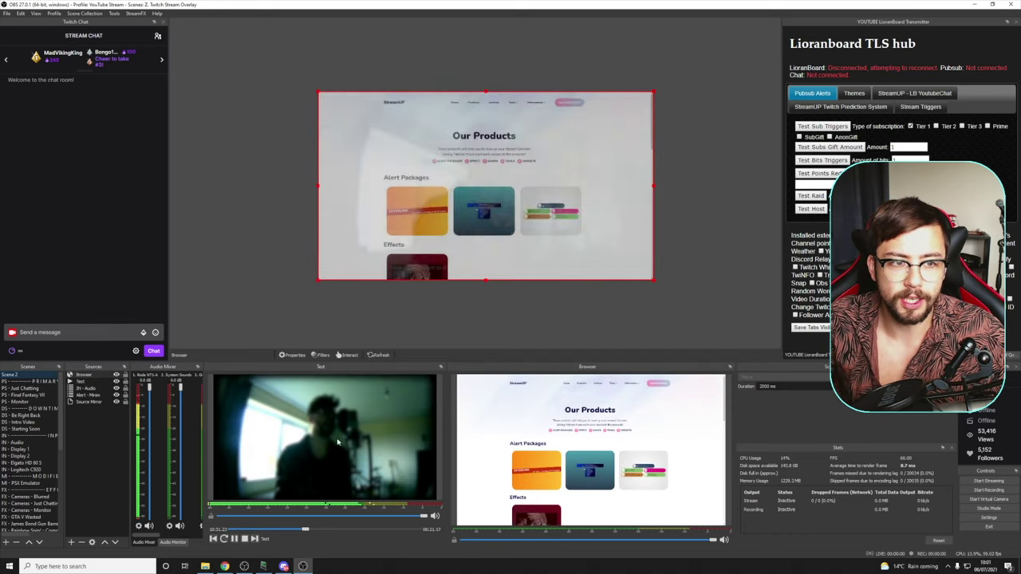
- Open the Minim Alert Package page, lower the browser's volume, then seek and restart the Test video
{"action": "scroll", "coordinate": [611, 472], "scroll_direction": "down", "scroll_amount": 10}
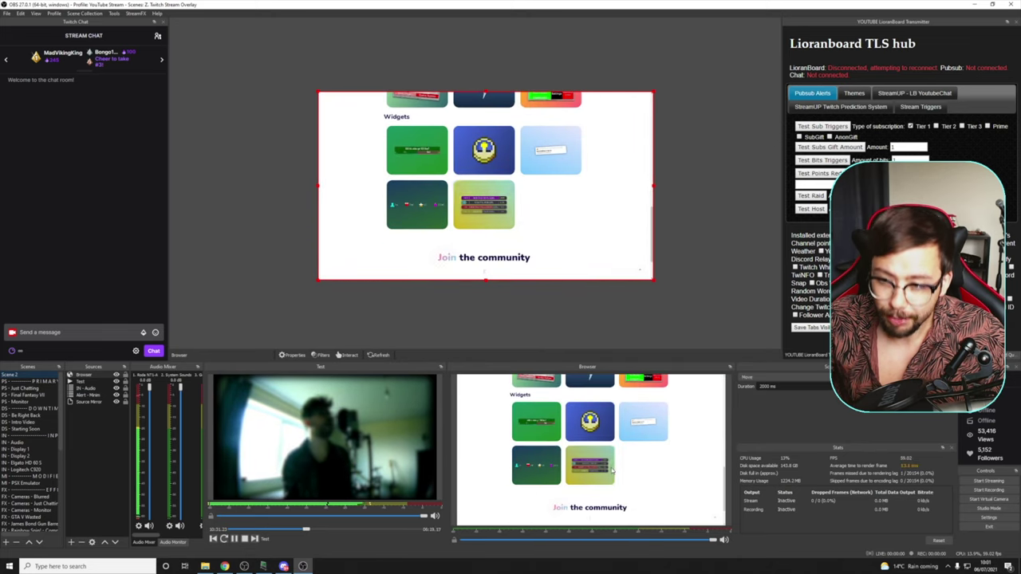
{"action": "scroll", "coordinate": [611, 470], "scroll_direction": "up", "scroll_amount": 10}
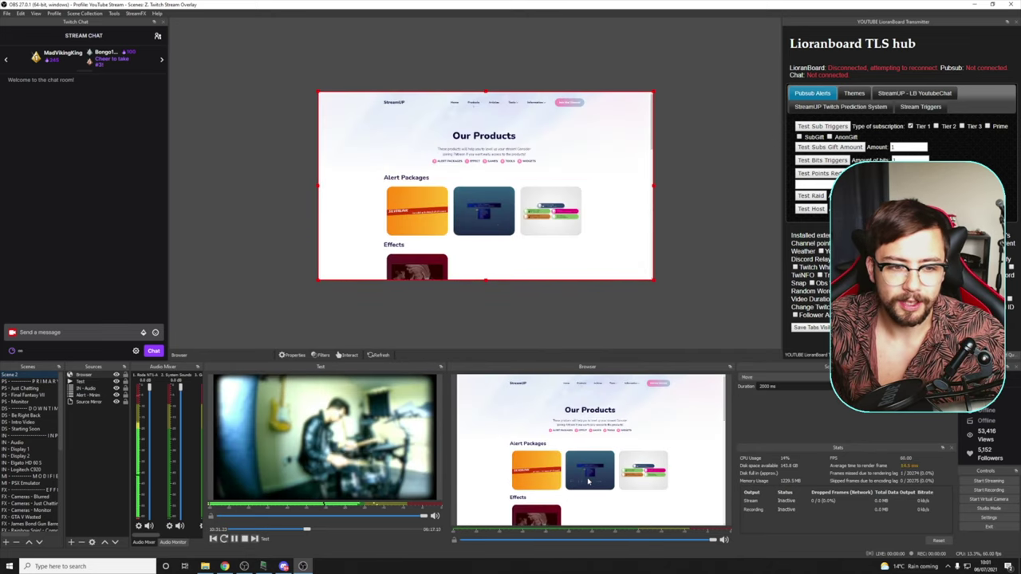
{"action": "left_click", "coordinate": [541, 472]}
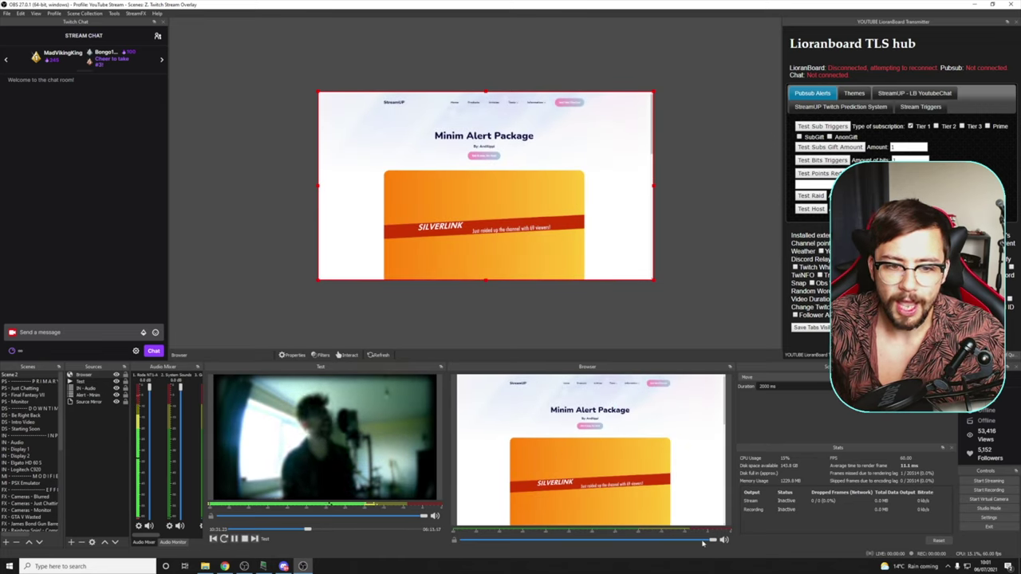
{"action": "left_click_drag", "start_coordinate": [713, 542], "coordinate": [570, 546]}
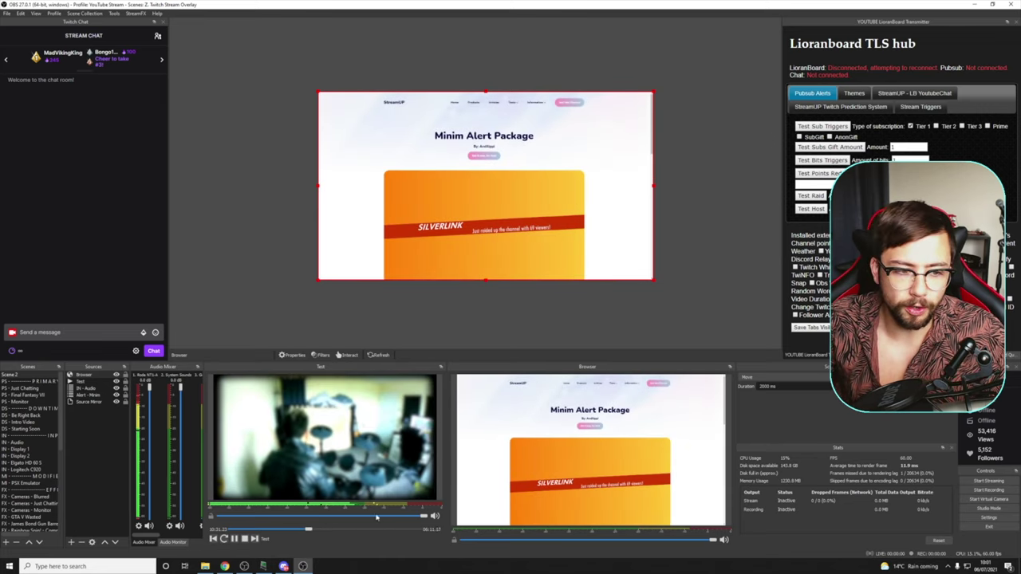
{"action": "left_click", "coordinate": [262, 529]}
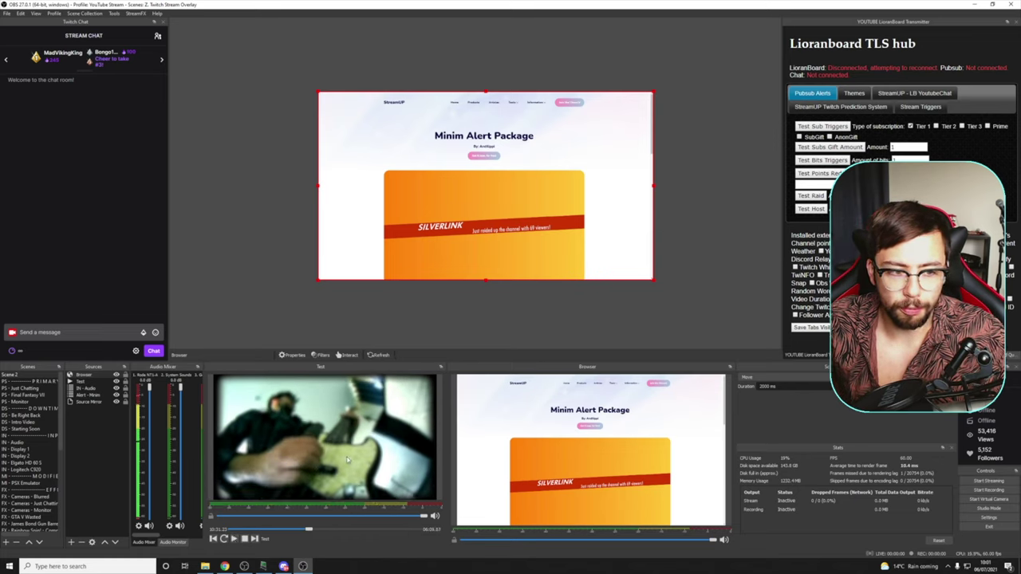
{"action": "left_click", "coordinate": [224, 539]}
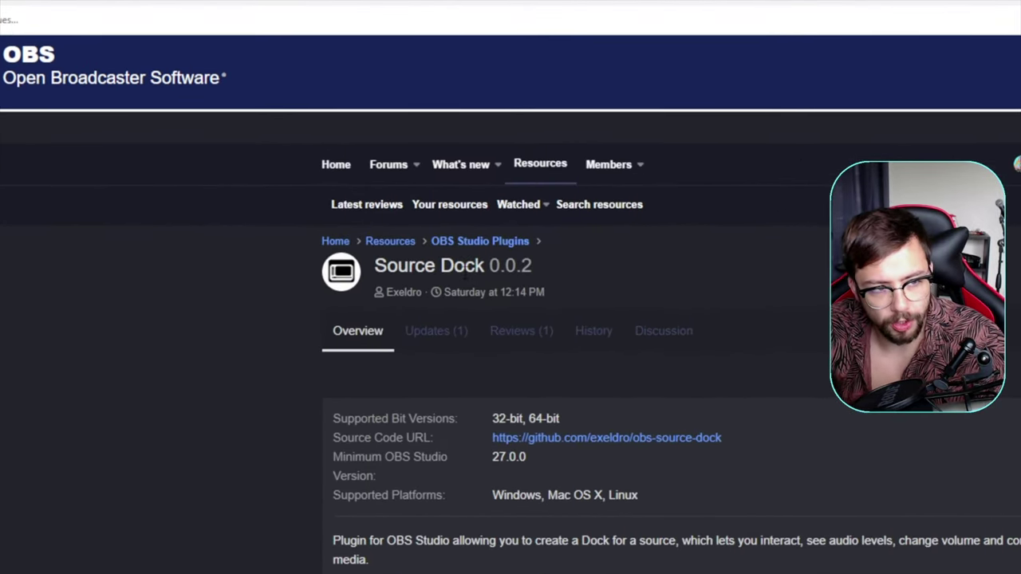
- Review the Source Dock 0.0.2 resource page, which supports Windows, Mac OS X and Linux
{"action": "mouse_move", "coordinate": [490, 291]}
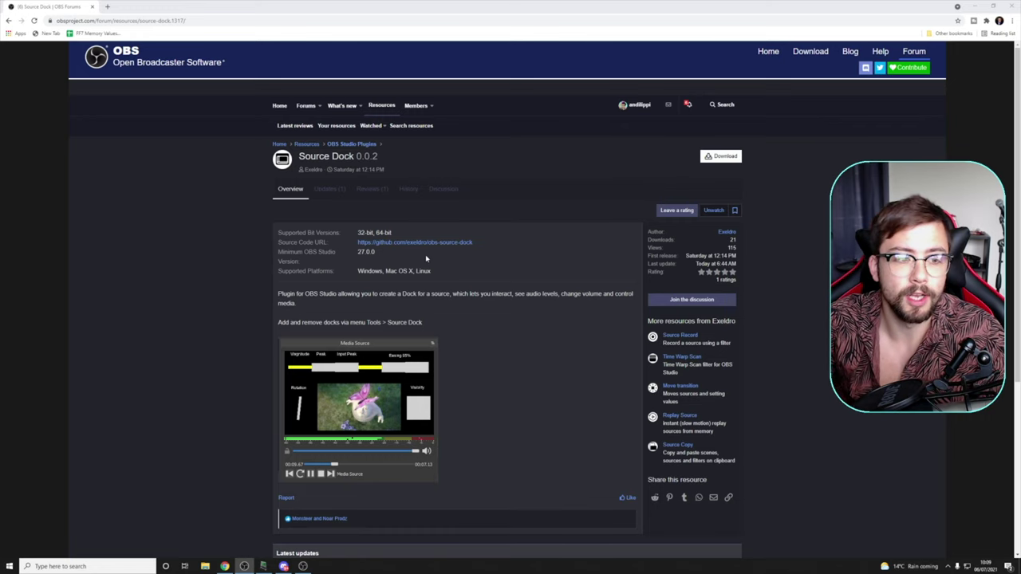
{"action": "scroll", "coordinate": [415, 303], "scroll_direction": "down", "scroll_amount": 1}
{"action": "scroll", "coordinate": [333, 283], "scroll_direction": "up", "scroll_amount": 1}
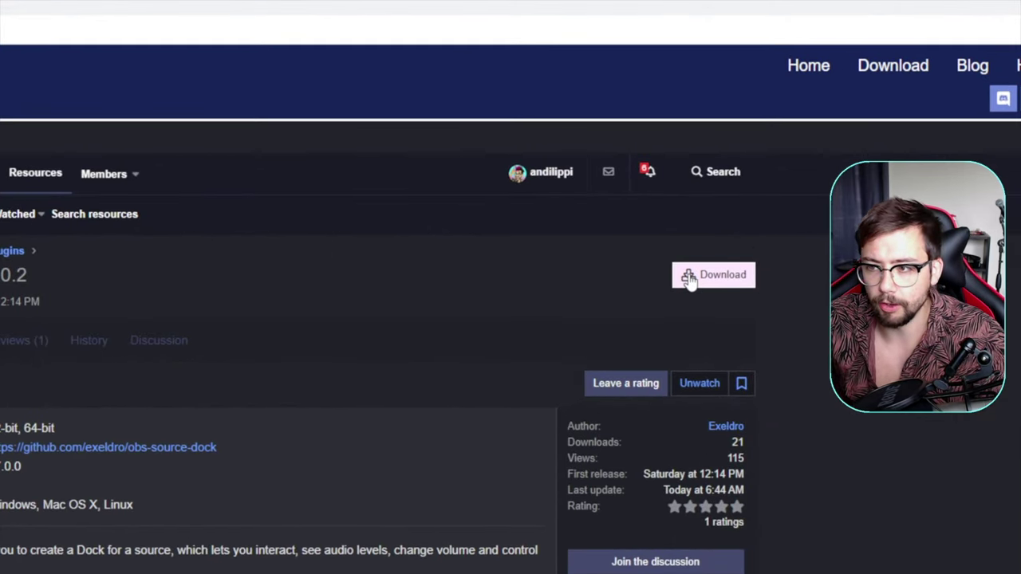
- Download source-dock-0.0.2-windows.zip from the Source Dock file list and open the zip
{"action": "left_click", "coordinate": [710, 158]}
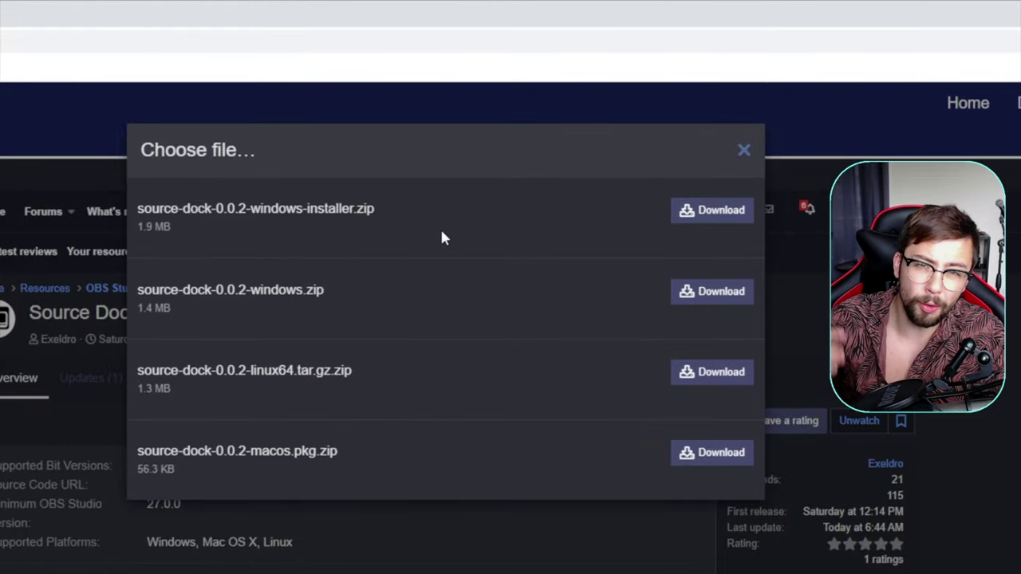
{"action": "left_click", "coordinate": [711, 223]}
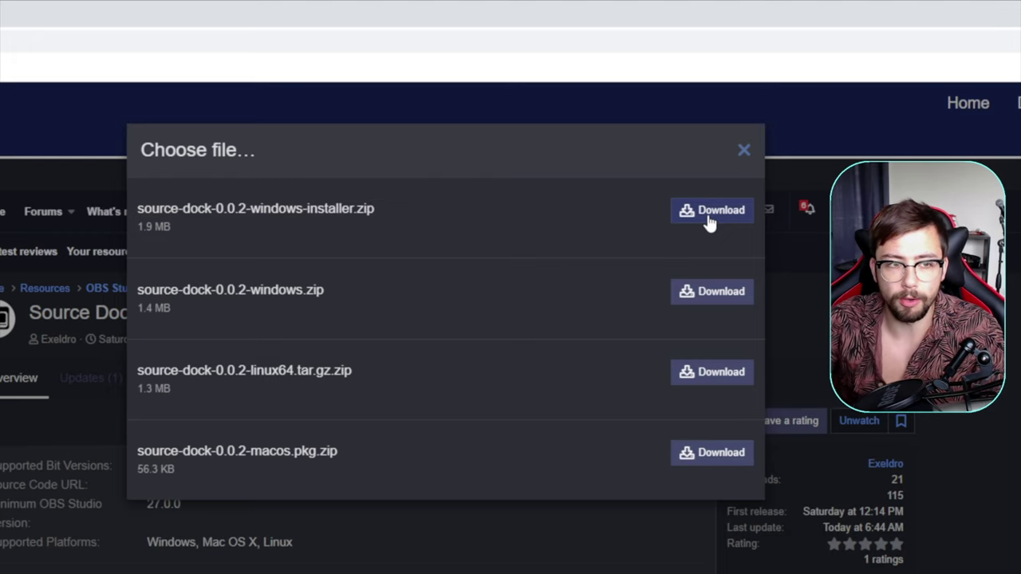
{"action": "left_click", "coordinate": [713, 287]}
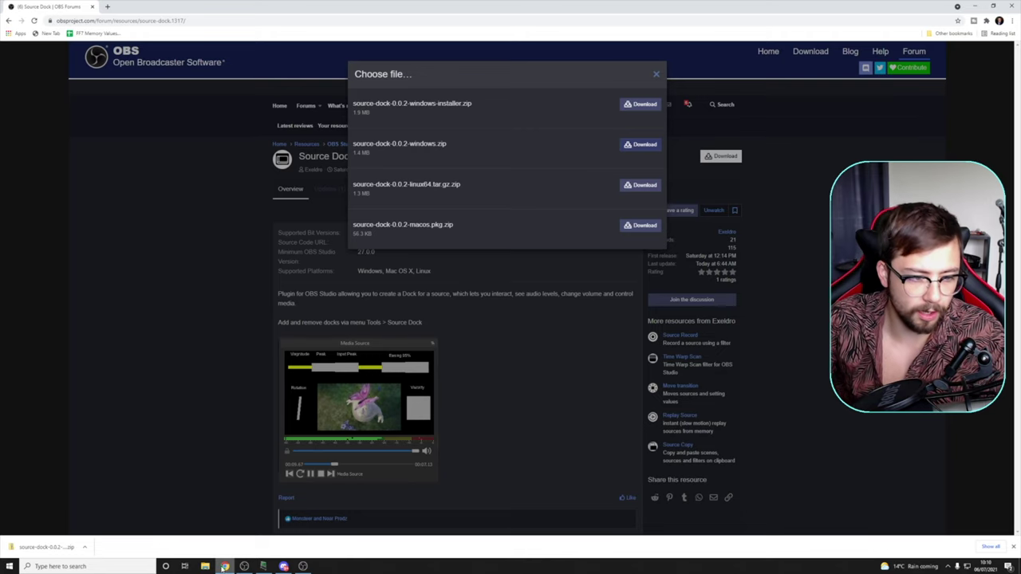
{"action": "left_click", "coordinate": [52, 547]}
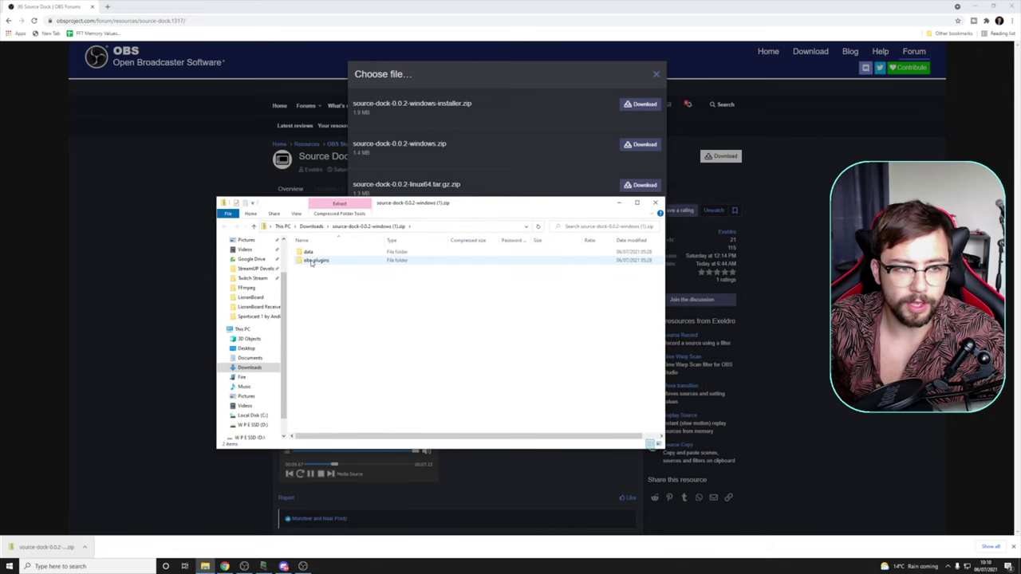
- Paste the zip's data and obs-plugins folders into C:\Program Files\obs-studio, resolving the replace prompt
{"action": "left_click_drag", "start_coordinate": [333, 287], "coordinate": [299, 243]}
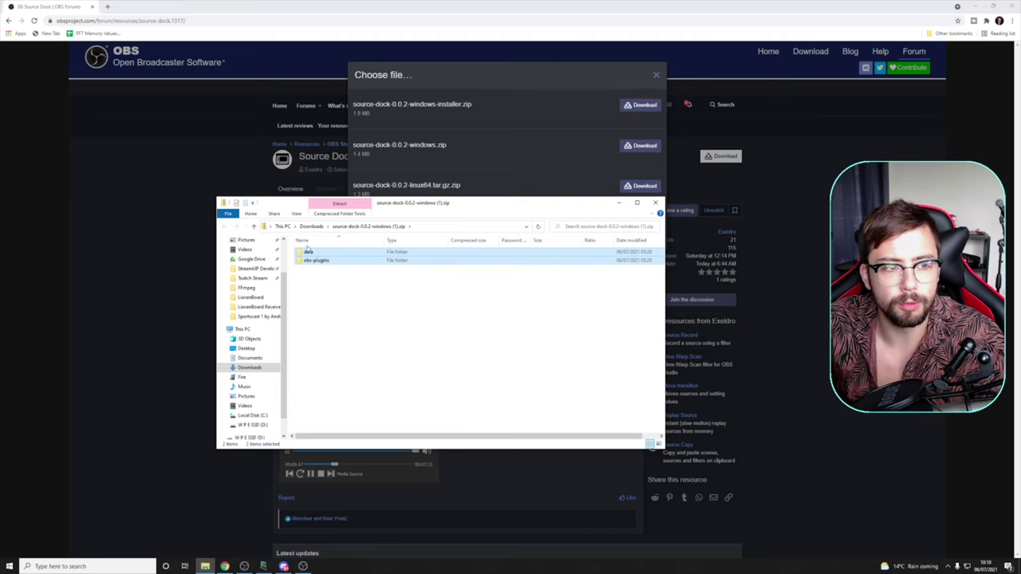
{"action": "left_click", "coordinate": [254, 415]}
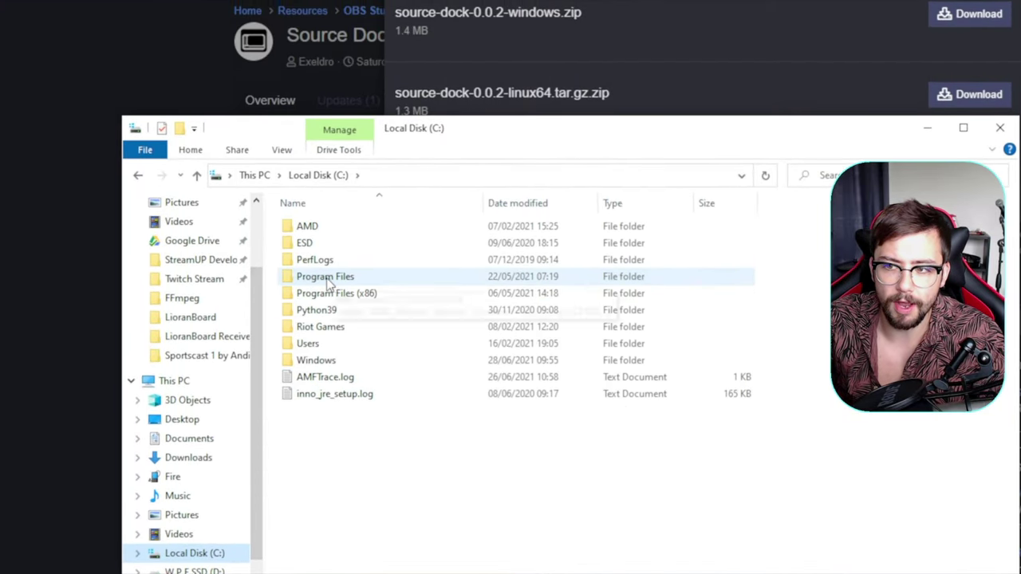
{"action": "double_click", "coordinate": [327, 279]}
{"action": "scroll", "coordinate": [383, 335], "scroll_direction": "down", "scroll_amount": 1}
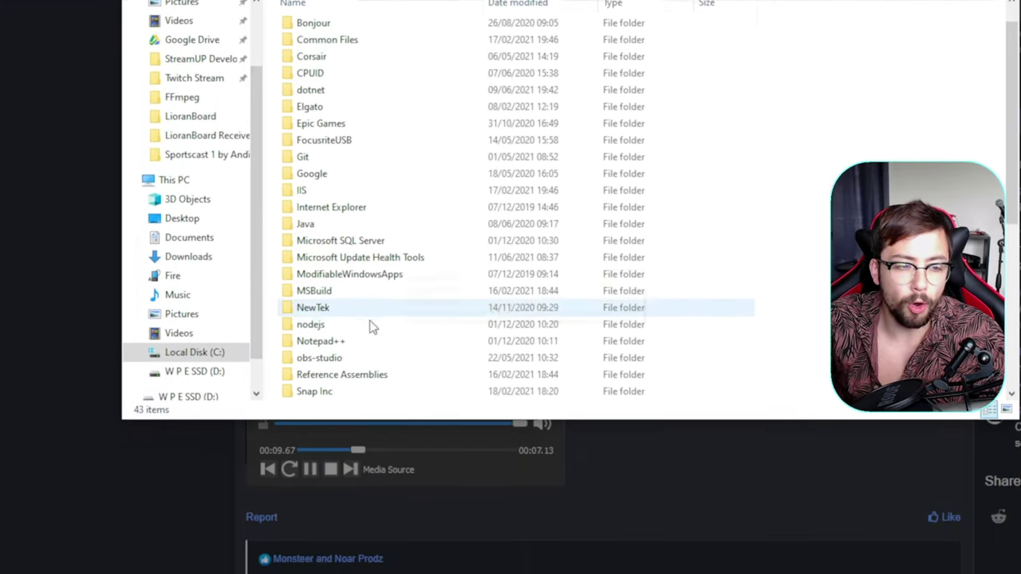
{"action": "double_click", "coordinate": [340, 355]}
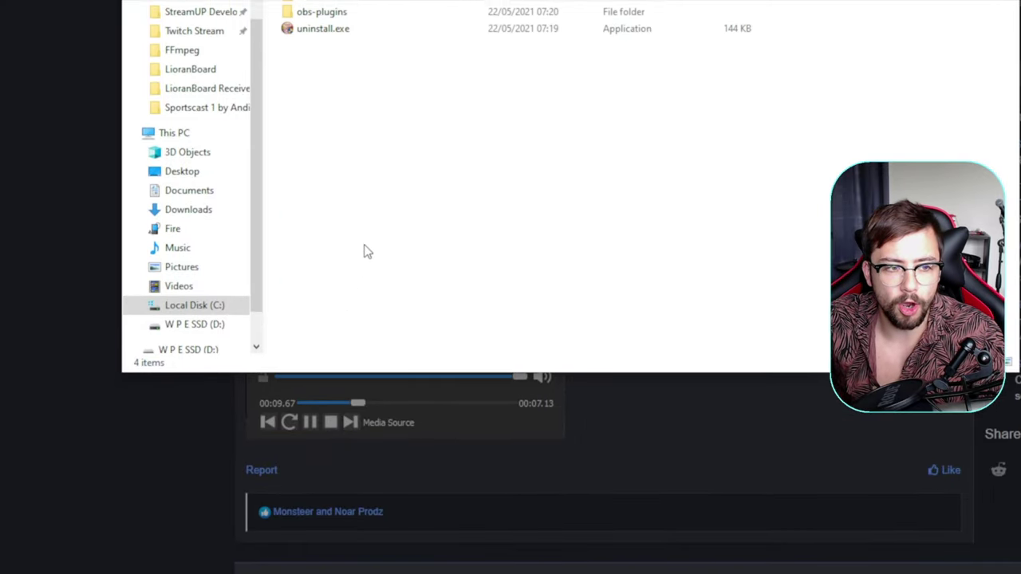
{"action": "key", "text": "ctrl+v"}
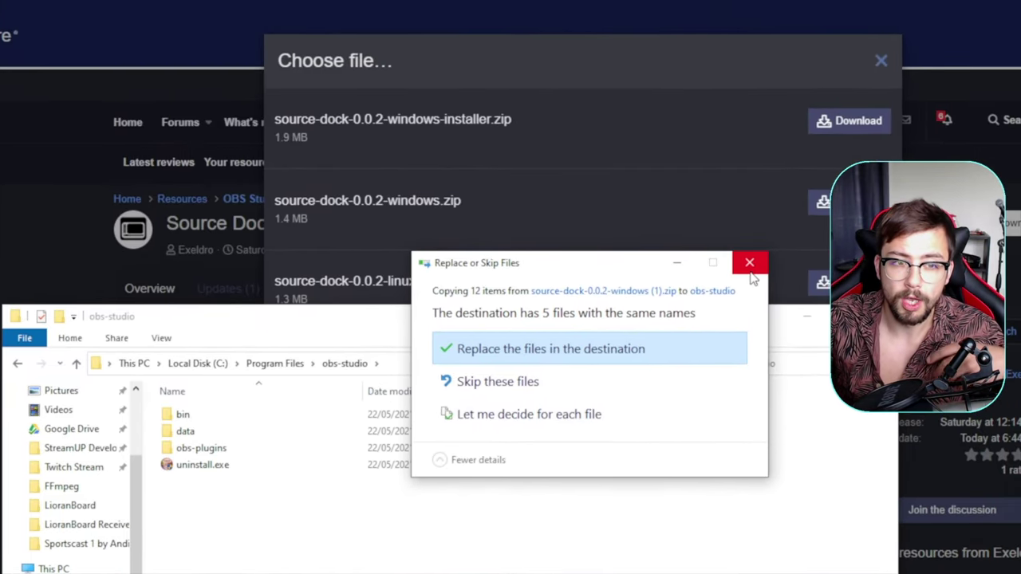
{"action": "left_click", "coordinate": [870, 107]}
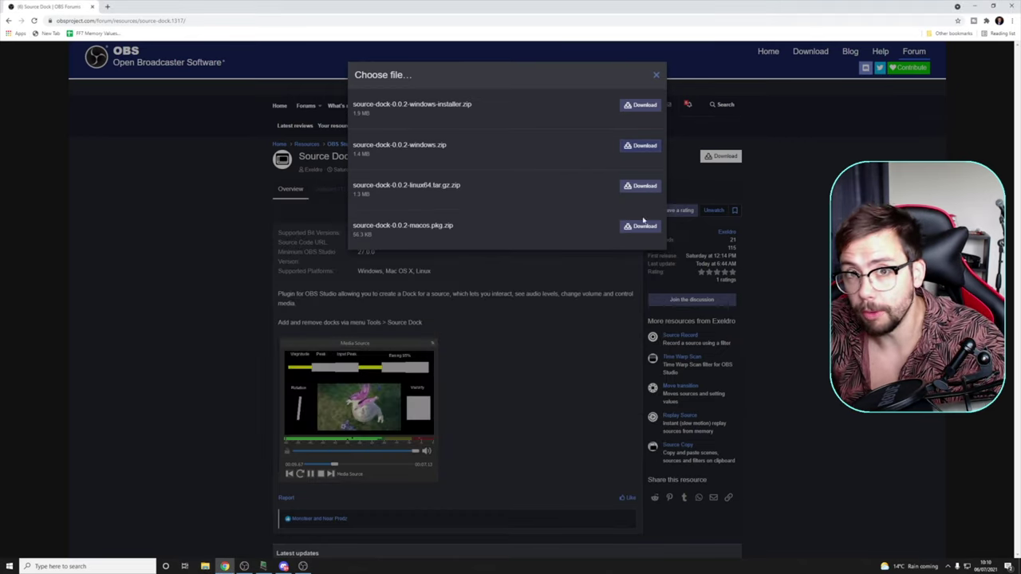
- Bring OBS Studio forward and confirm Tools > Source Dock now lists Scene 1
{"action": "left_click", "coordinate": [302, 566]}
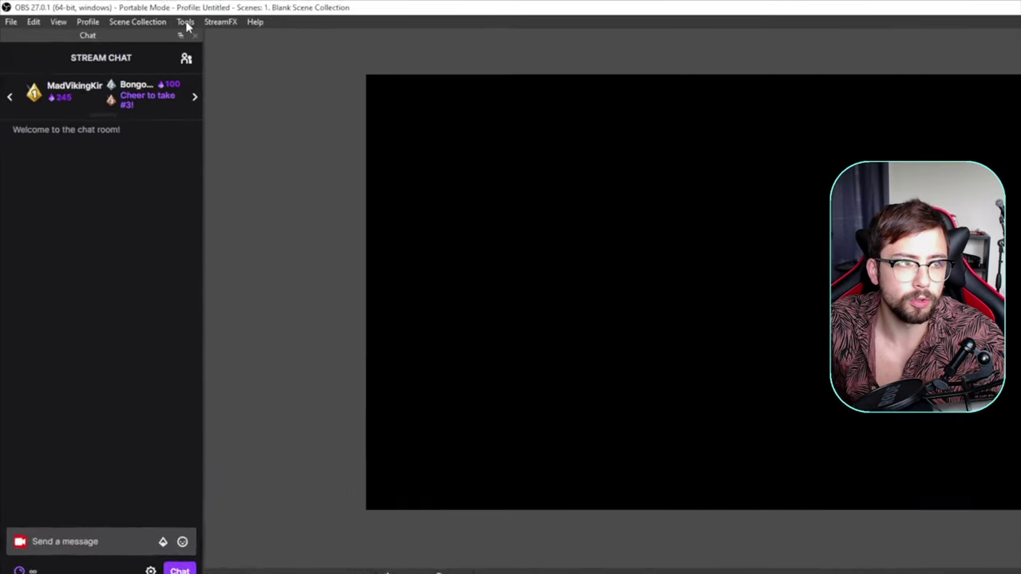
{"action": "left_click", "coordinate": [114, 14]}
{"action": "mouse_move", "coordinate": [306, 233]}
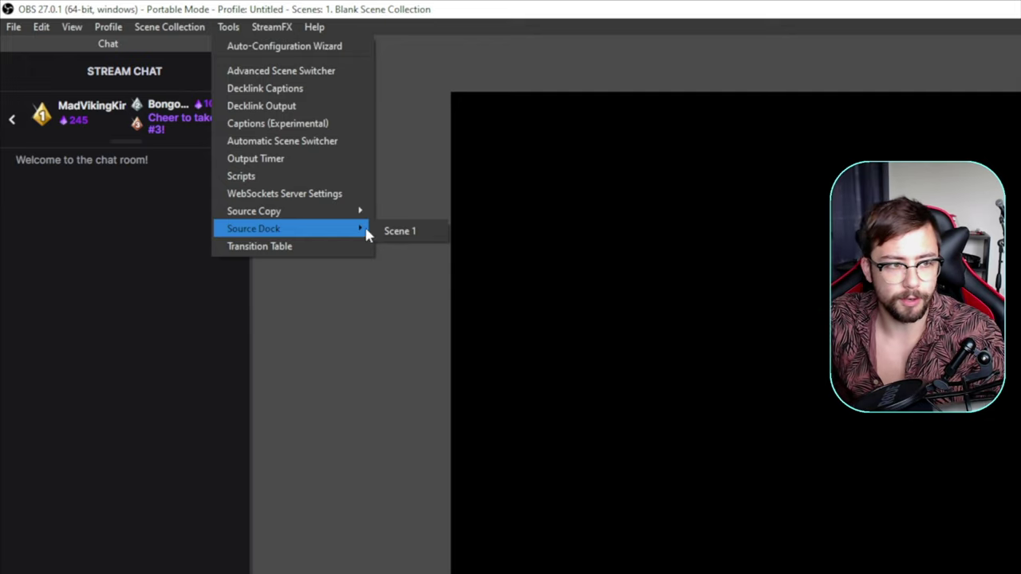
{"action": "left_click", "coordinate": [371, 346]}
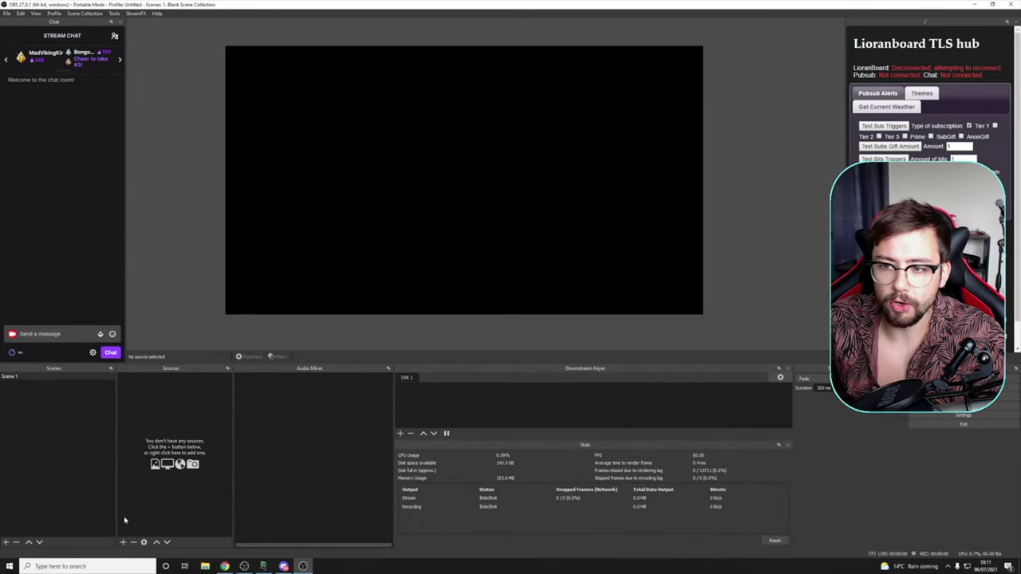
- Add a new Browser source named 'Browser' to Scene 1
{"action": "left_click", "coordinate": [123, 543]}
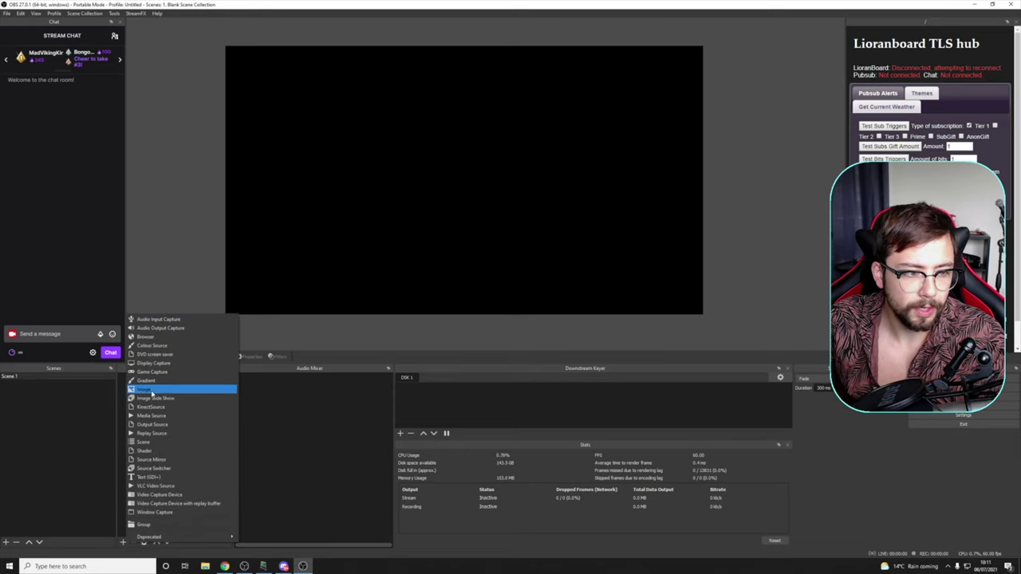
{"action": "left_click", "coordinate": [146, 336]}
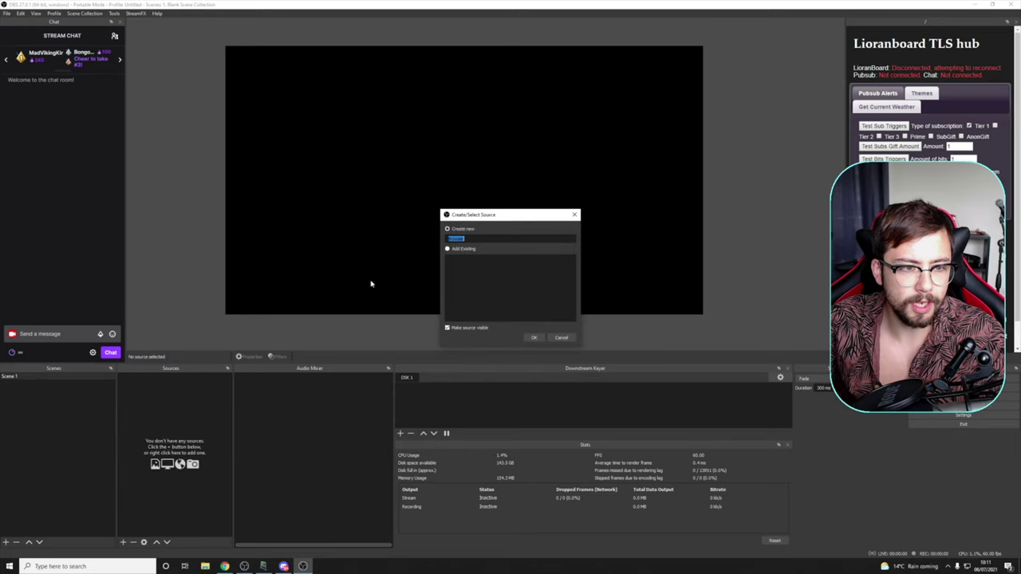
{"action": "left_click", "coordinate": [533, 338]}
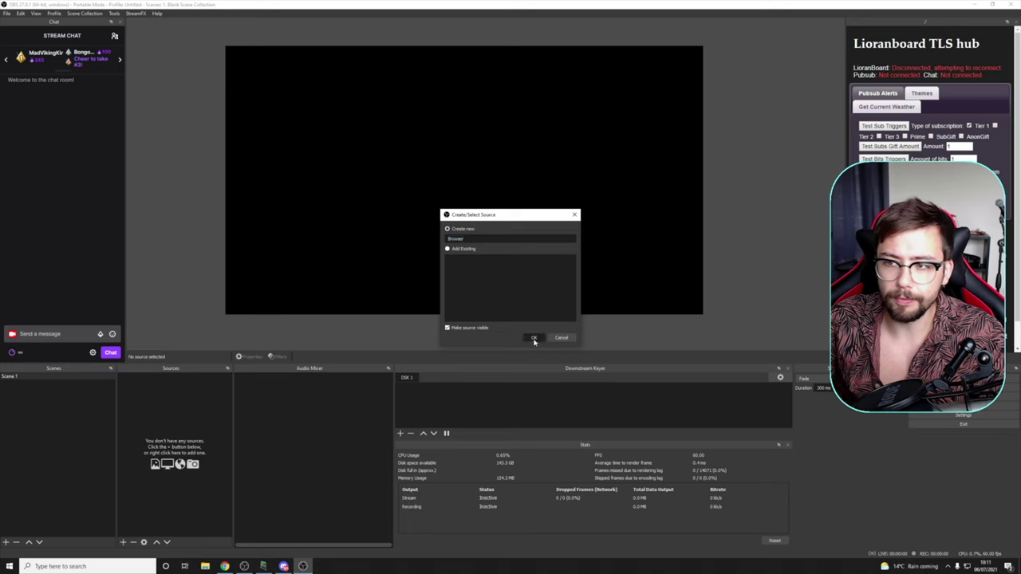
- Set the Browser source to the StreamUP site at 1920×1080 with a #FFFFFF background CSS
{"action": "left_click_drag", "start_coordinate": [481, 322], "coordinate": [426, 322]}
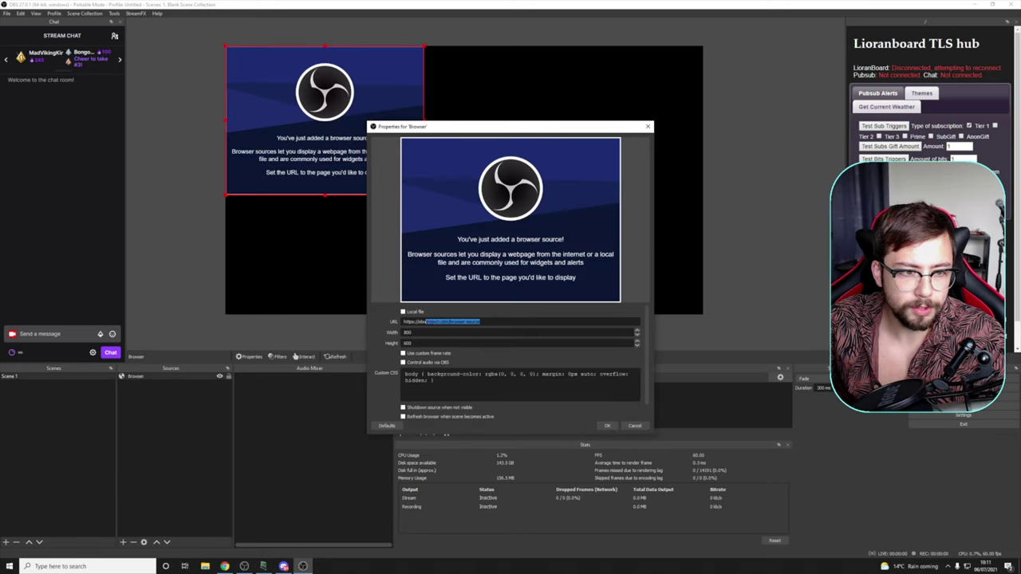
{"action": "type", "text": "streamup.tips"}
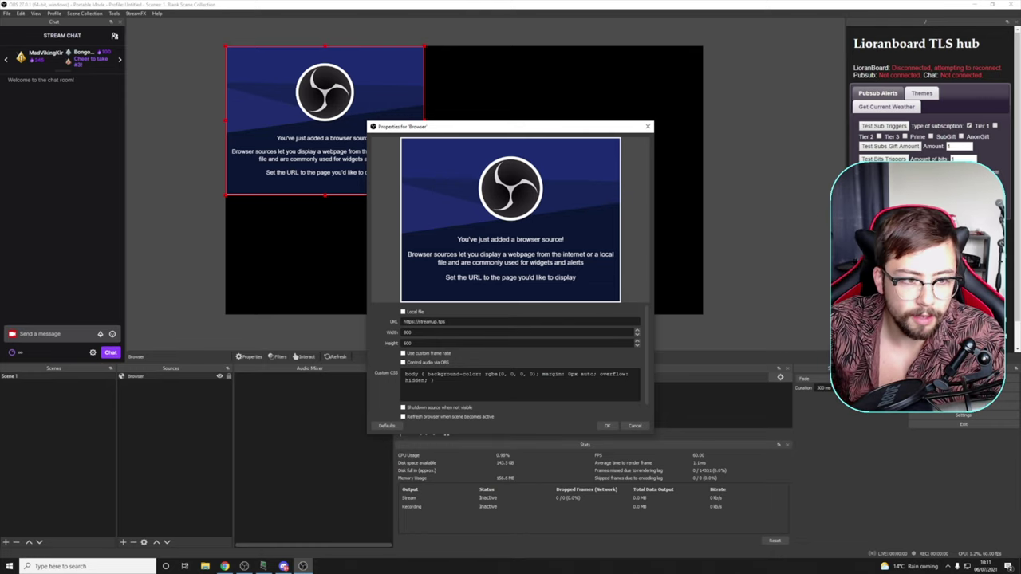
{"action": "type", "text": "1920"}
{"action": "key", "text": "Tab"}
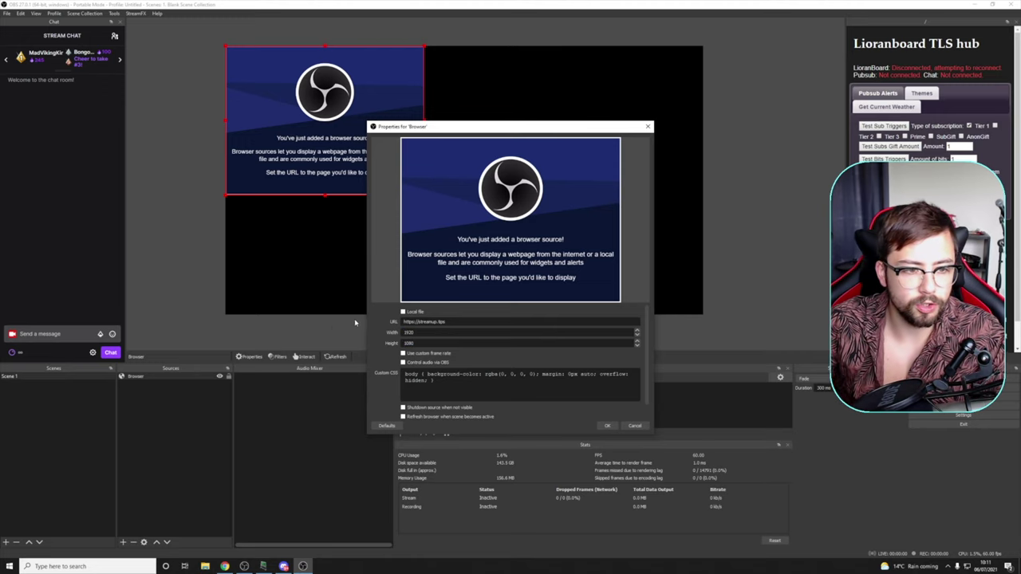
{"action": "left_click_drag", "start_coordinate": [433, 381], "coordinate": [485, 373]}
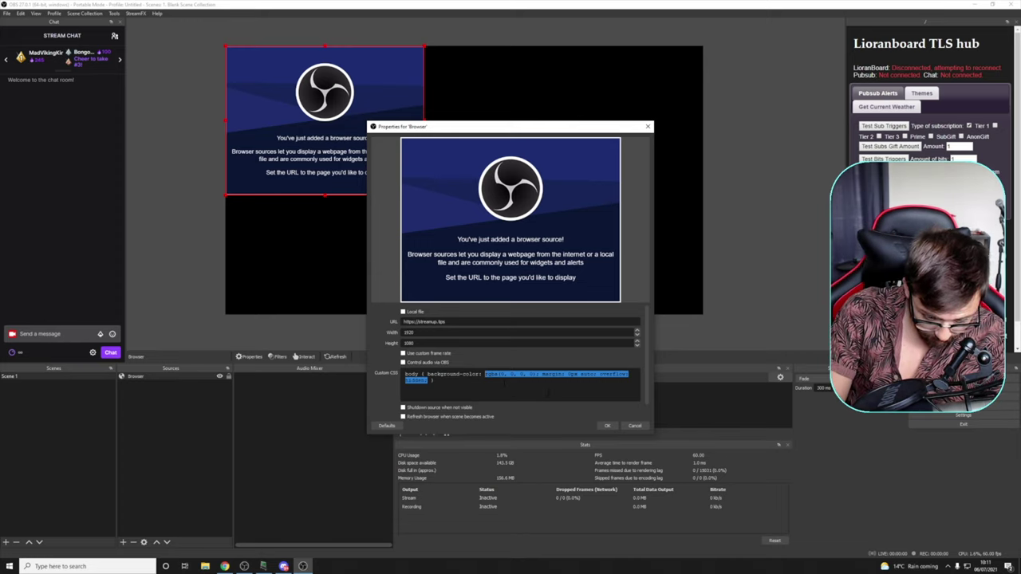
{"action": "type", "text": "#FFFFFF"}
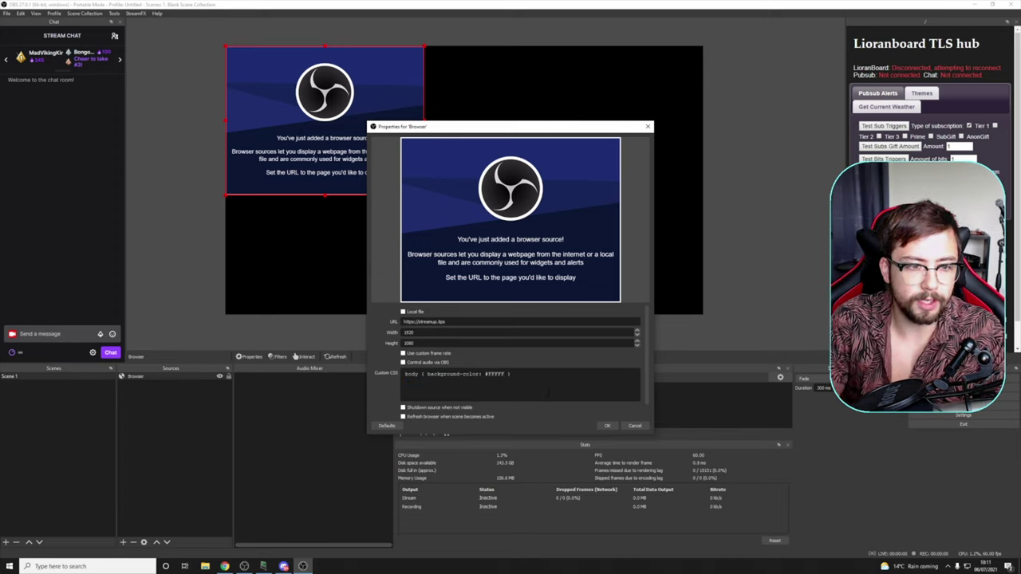
{"action": "left_click", "coordinate": [604, 426]}
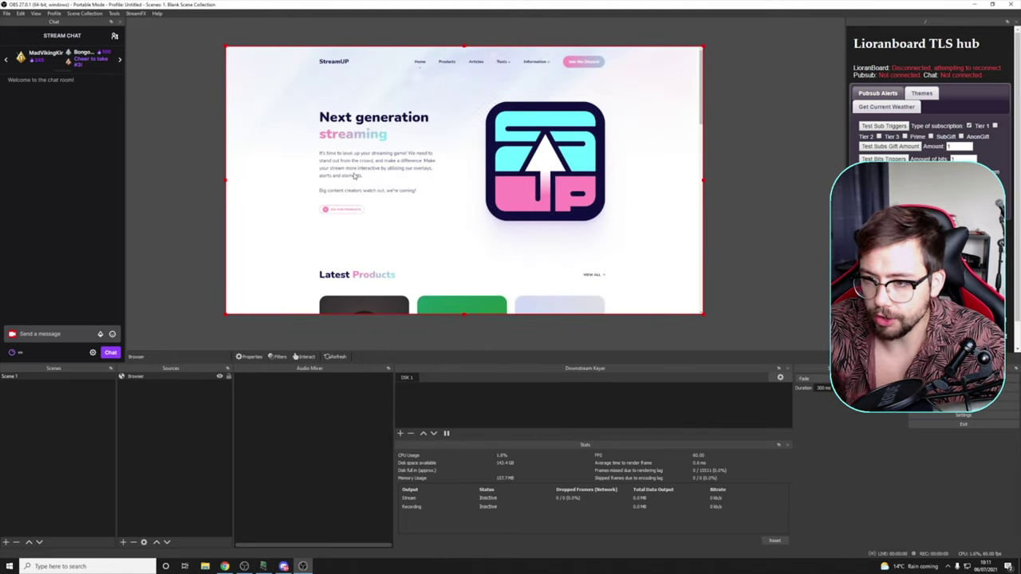
- Interact with the Browser source to scroll the StreamUP page, then check the Source Dock submenu
{"action": "right_click", "coordinate": [153, 385]}
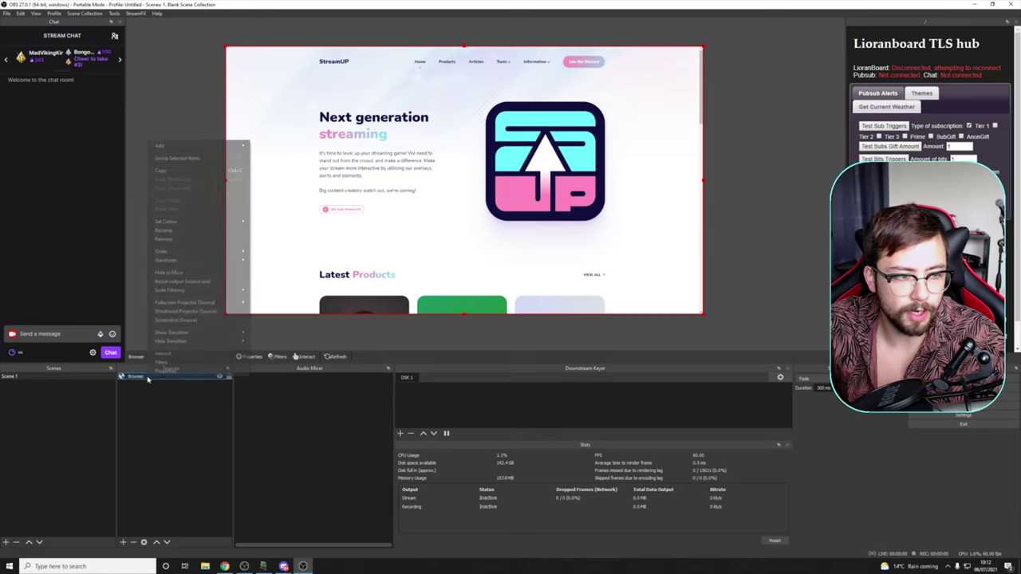
{"action": "left_click", "coordinate": [192, 355]}
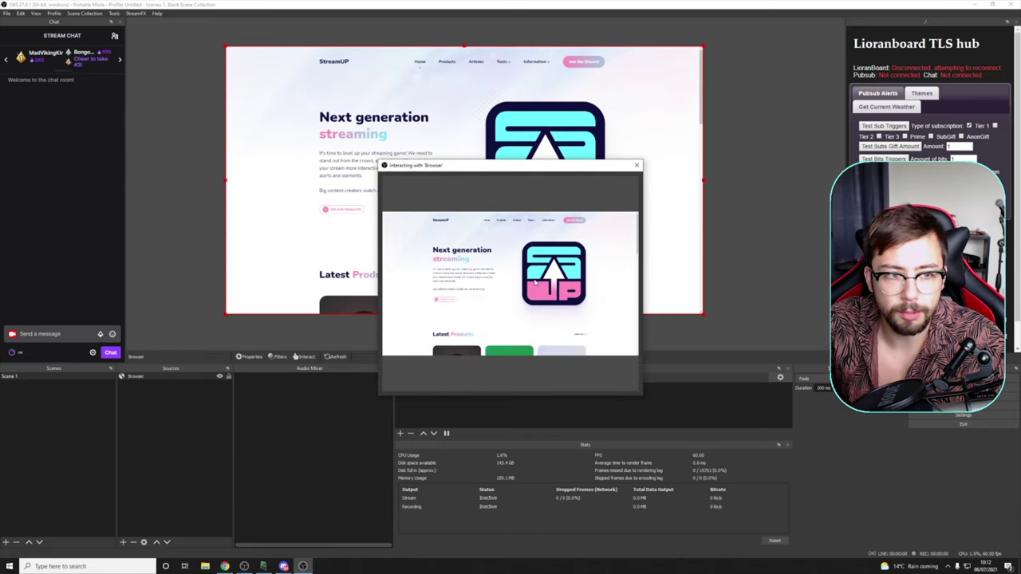
{"action": "scroll", "coordinate": [514, 301], "scroll_direction": "down", "scroll_amount": 5}
{"action": "scroll", "coordinate": [513, 302], "scroll_direction": "up", "scroll_amount": 4}
{"action": "scroll", "coordinate": [513, 301], "scroll_direction": "down", "scroll_amount": 4}
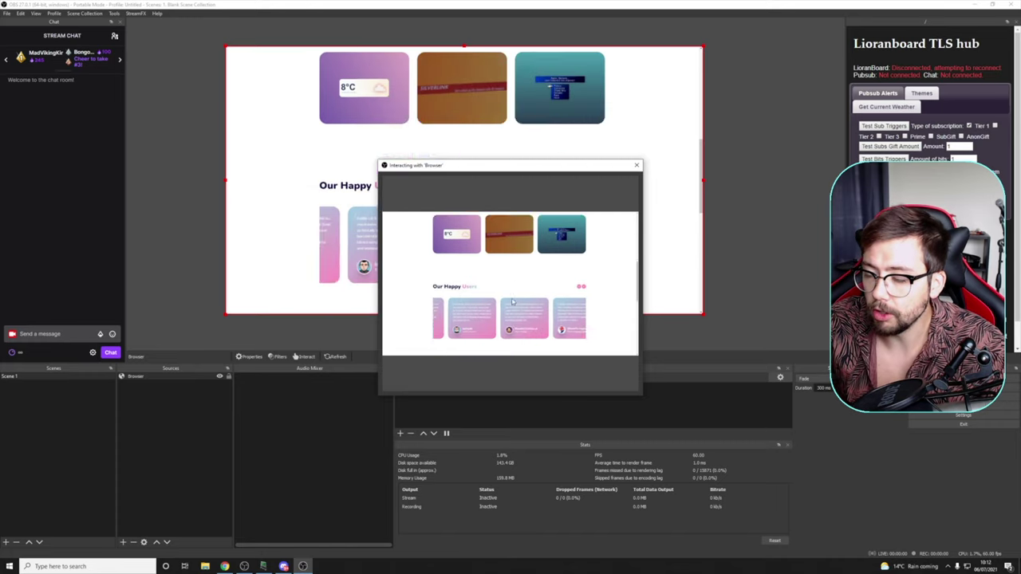
{"action": "left_click", "coordinate": [637, 166]}
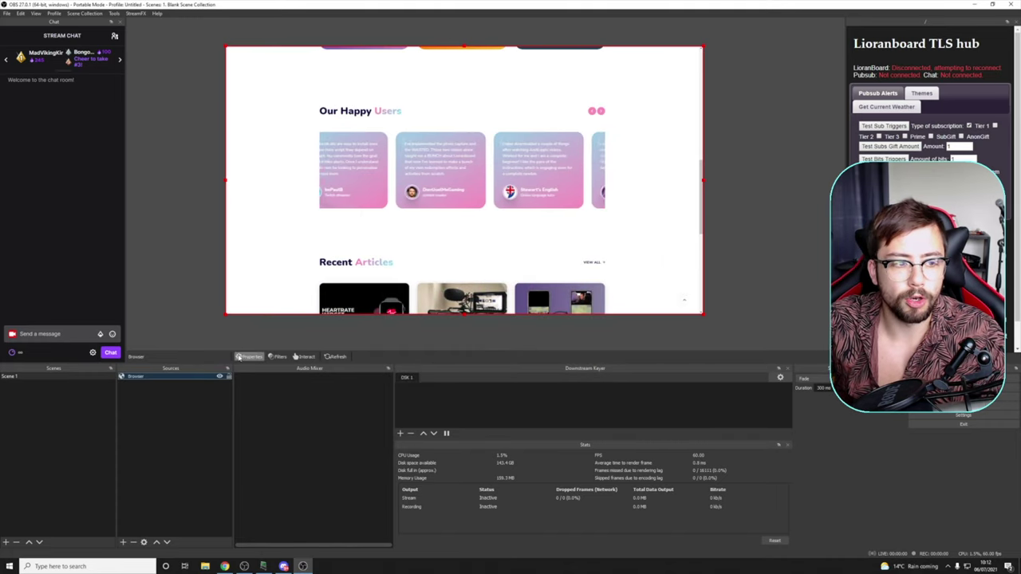
{"action": "left_click", "coordinate": [113, 13]}
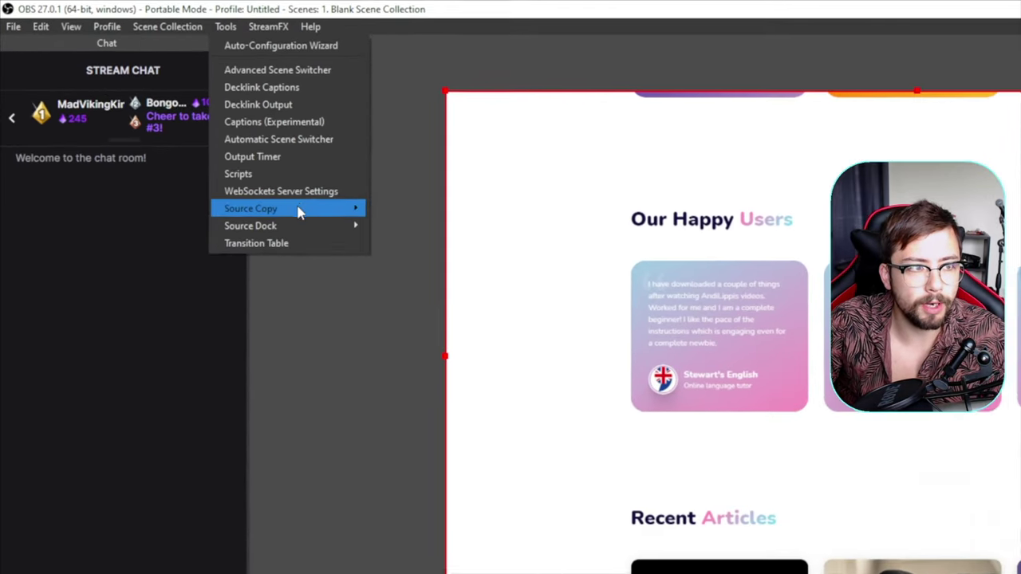
{"action": "mouse_move", "coordinate": [150, 115]}
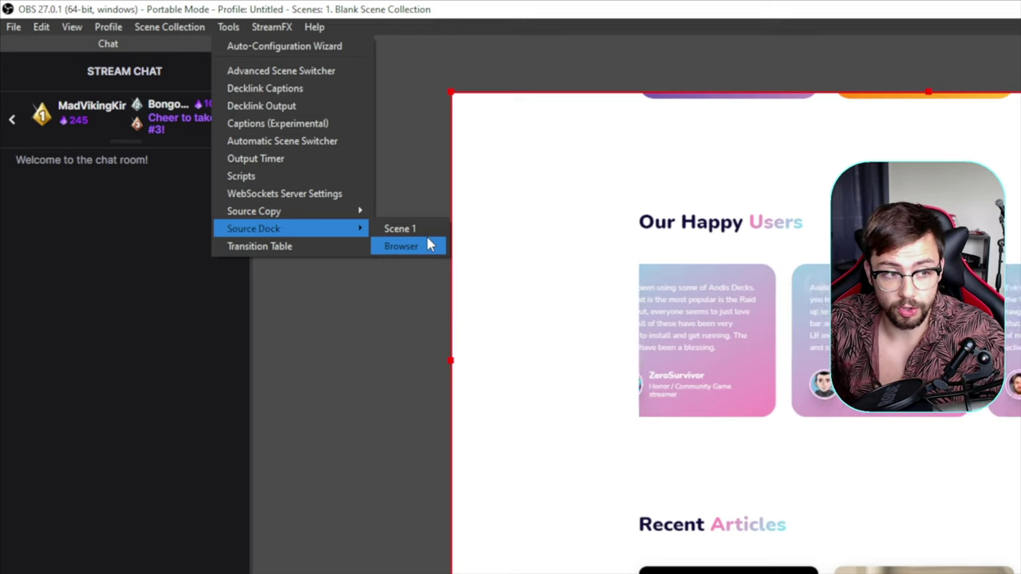
- Create a dock for the Browser source and fix it in the bottom panel beside the Audio Mixer
{"action": "left_click", "coordinate": [425, 247]}
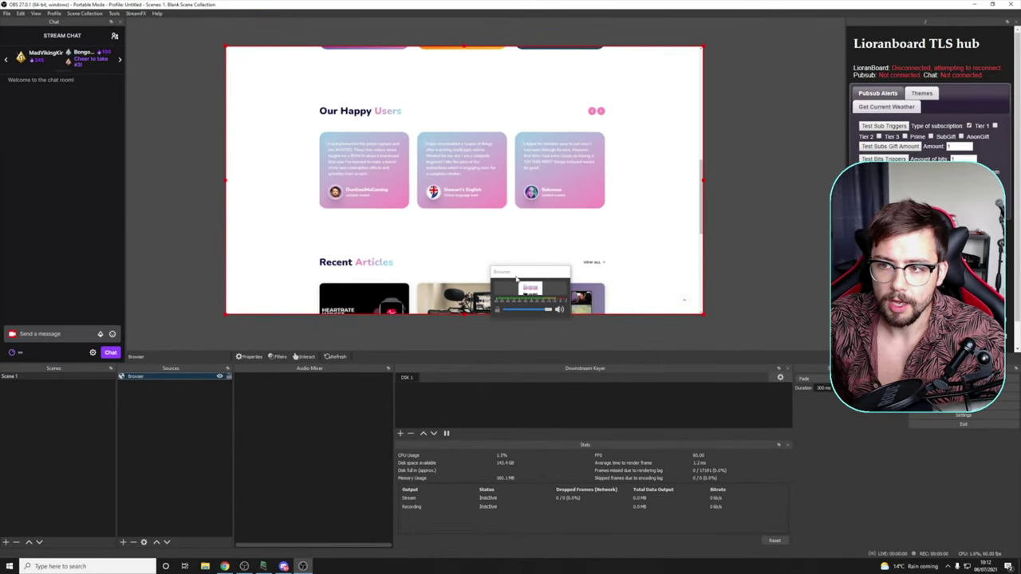
{"action": "left_click_drag", "start_coordinate": [517, 279], "coordinate": [441, 292]}
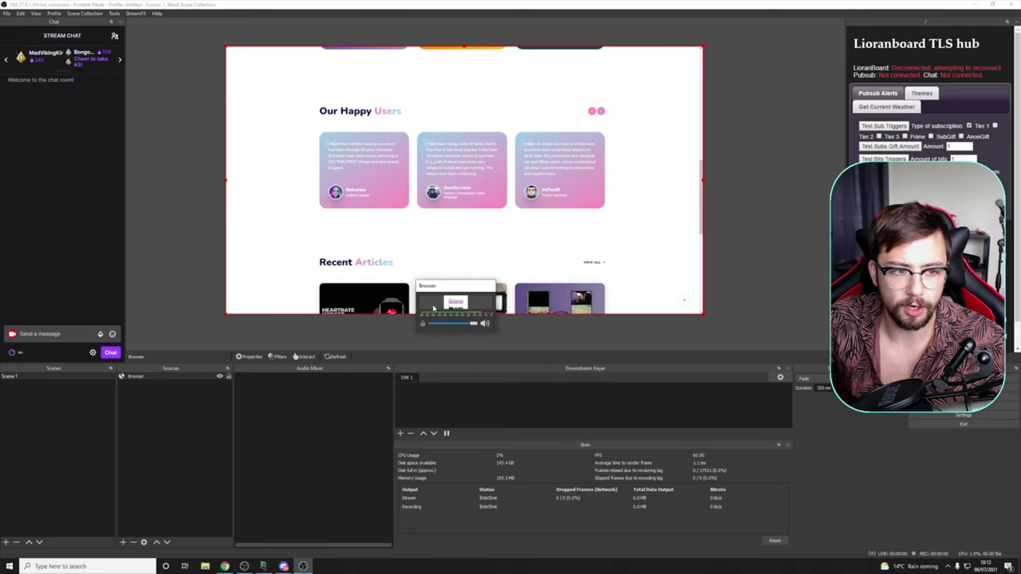
{"action": "left_click_drag", "start_coordinate": [445, 289], "coordinate": [388, 414]}
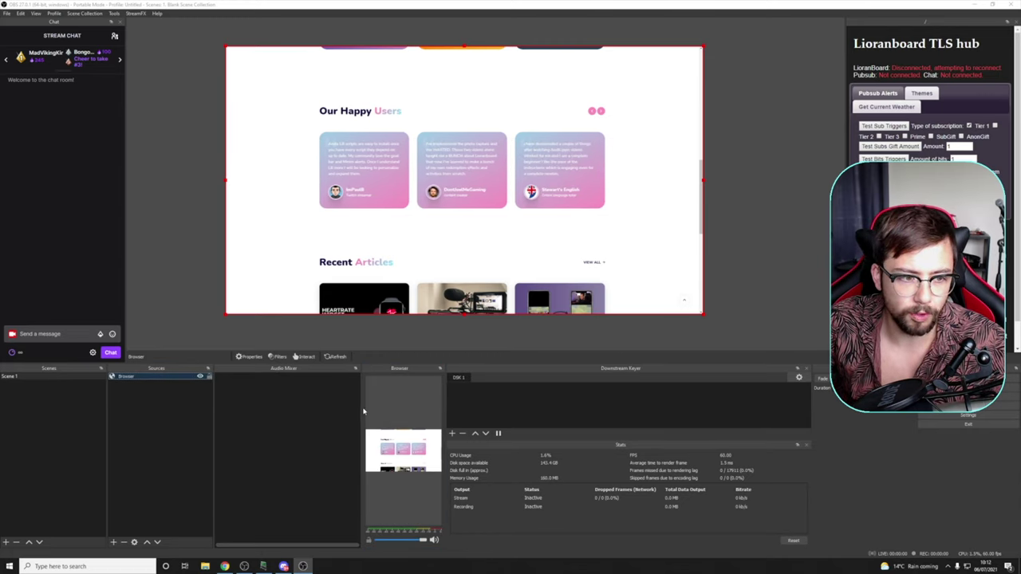
- Widen the docked Browser panel across the audio mixer space
{"action": "left_click_drag", "start_coordinate": [360, 410], "coordinate": [296, 410]}
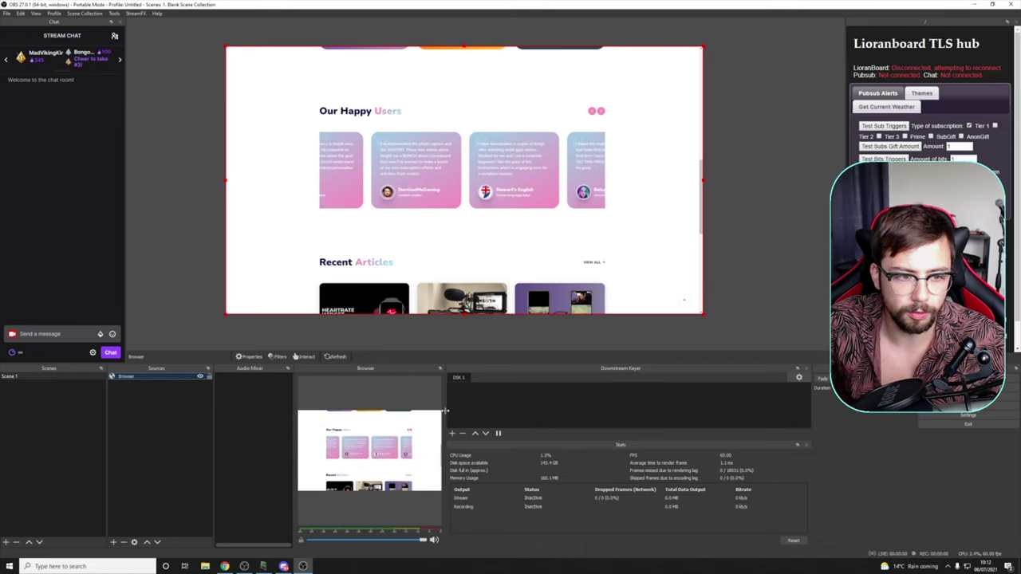
{"action": "left_click_drag", "start_coordinate": [444, 408], "coordinate": [573, 408]}
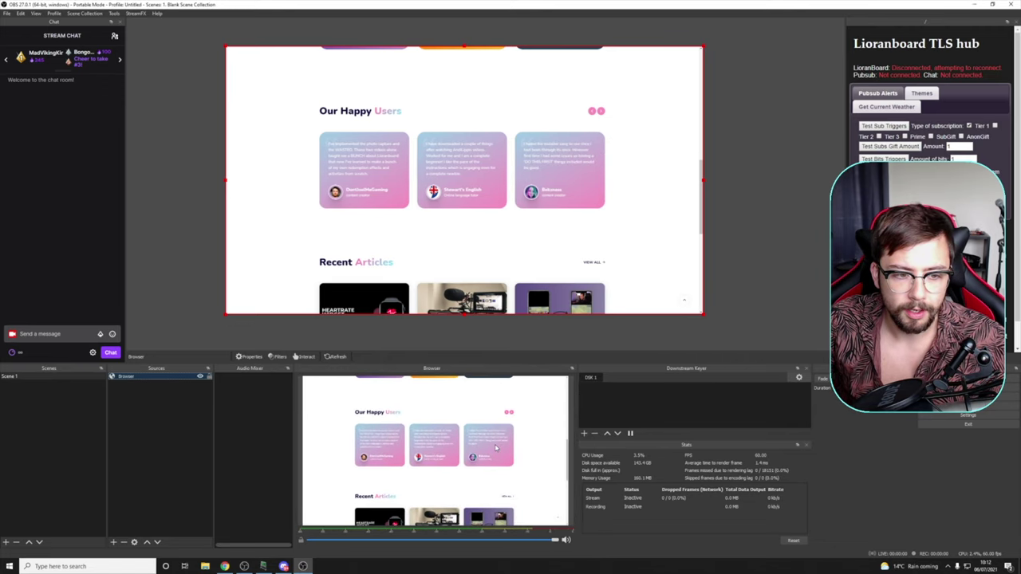
{"action": "scroll", "coordinate": [490, 448], "scroll_direction": "up", "scroll_amount": 5}
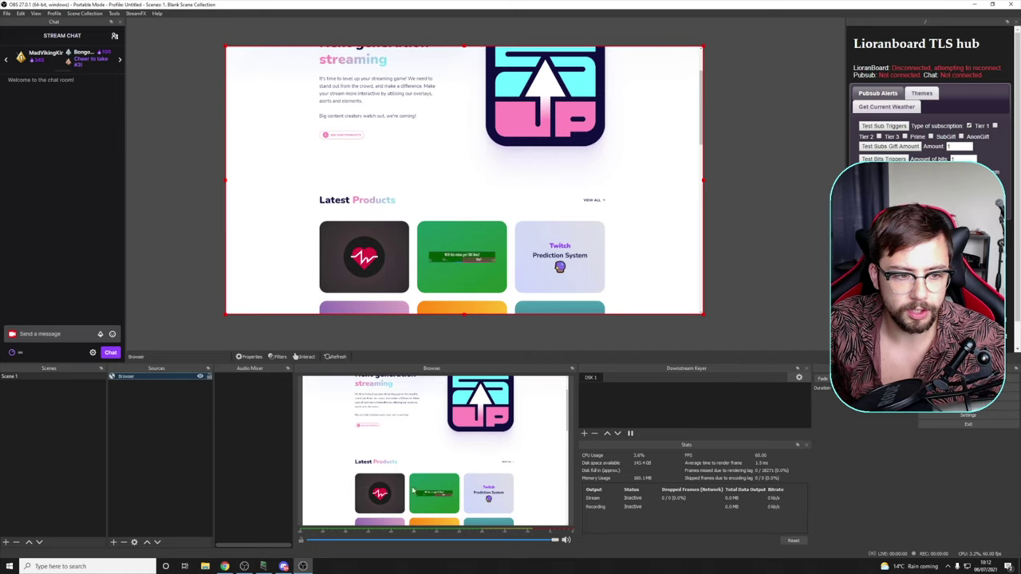
{"action": "scroll", "coordinate": [443, 495], "scroll_direction": "up", "scroll_amount": 3}
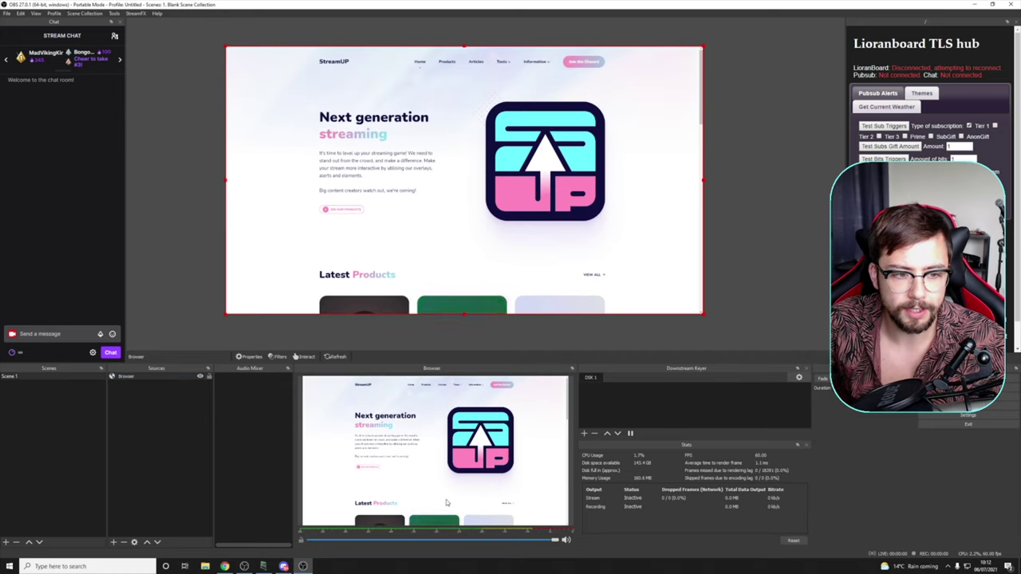
- Open the StreamUP Our Products page from within the Browser dock
{"action": "left_click", "coordinate": [425, 385]}
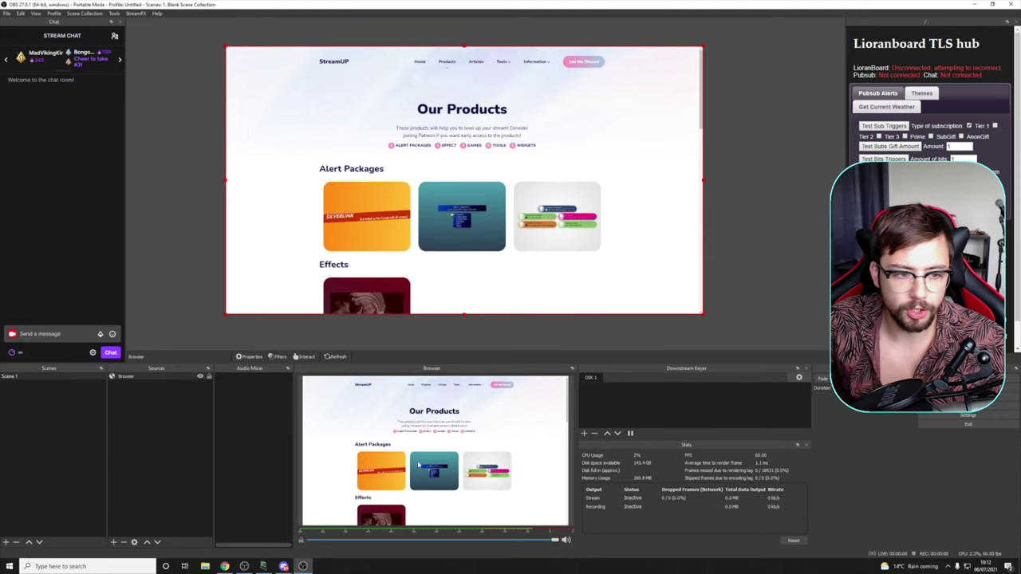
{"action": "scroll", "coordinate": [439, 484], "scroll_direction": "down", "scroll_amount": 3}
{"action": "scroll", "coordinate": [438, 483], "scroll_direction": "up", "scroll_amount": 3}
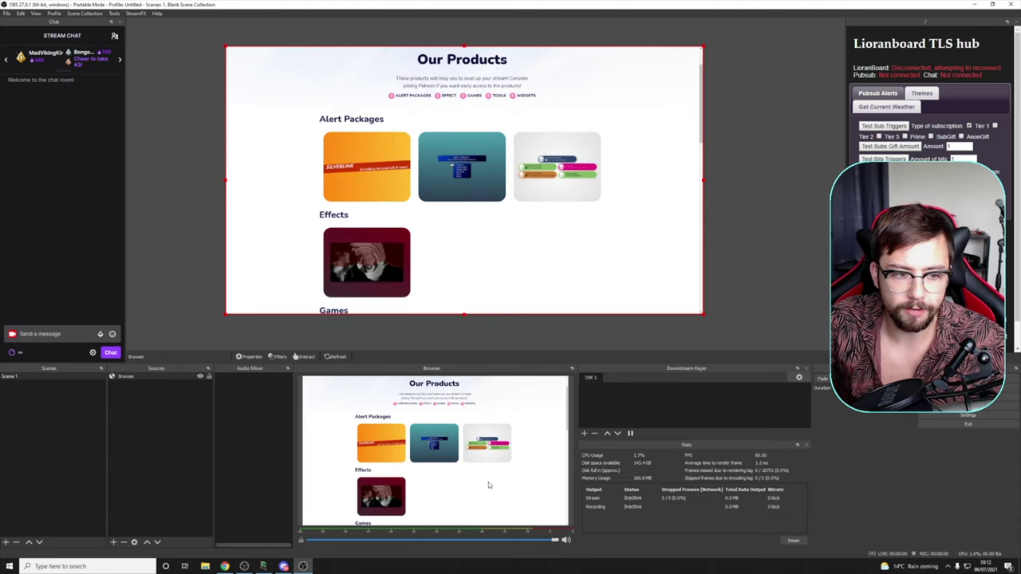
{"action": "scroll", "coordinate": [479, 435], "scroll_direction": "up", "scroll_amount": 1}
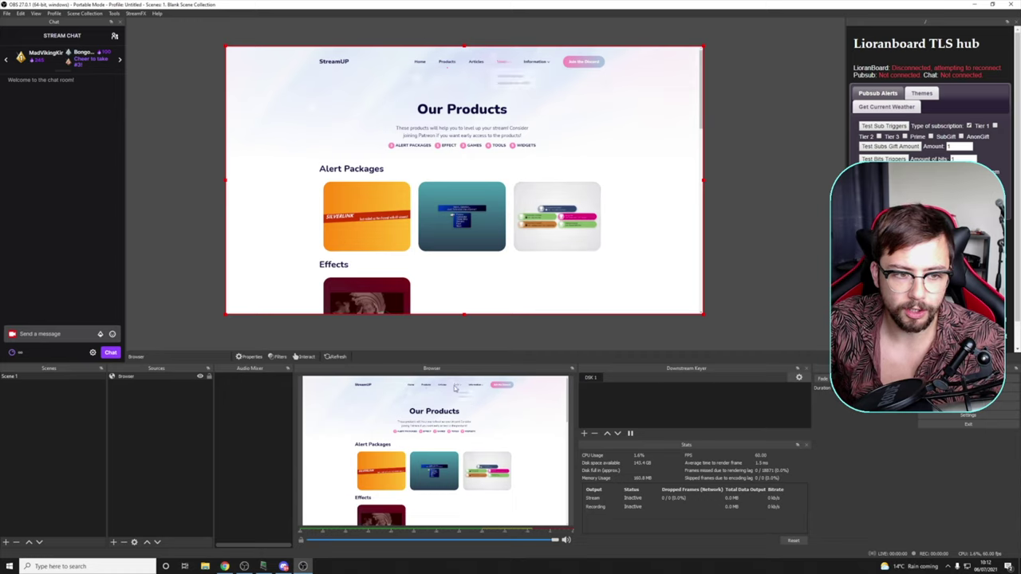
{"action": "mouse_move", "coordinate": [457, 387]}
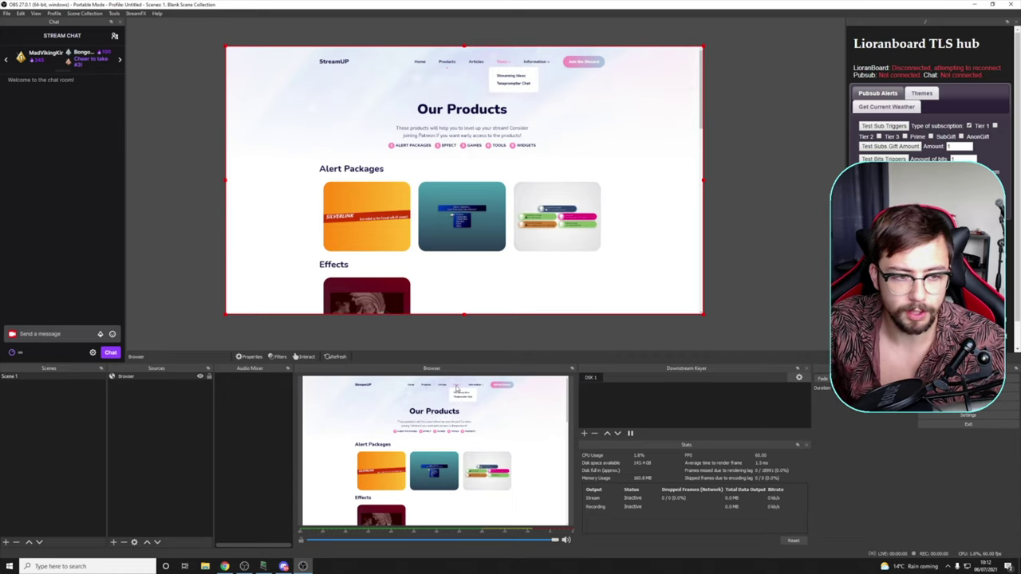
- Lower the Browser source's volume with its dock slider
{"action": "left_click_drag", "start_coordinate": [554, 542], "coordinate": [431, 546]}
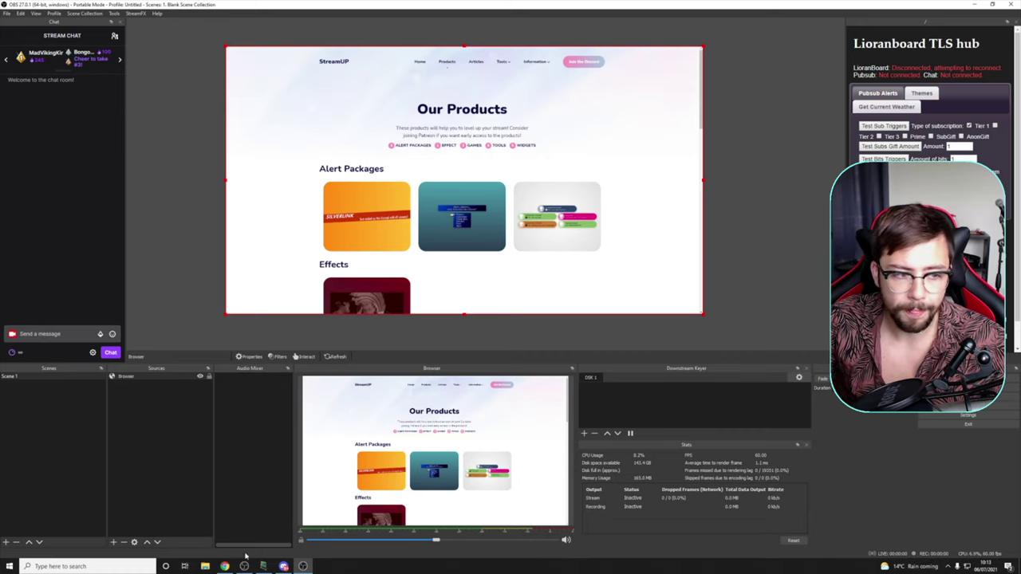
{"action": "scroll", "coordinate": [483, 419], "scroll_direction": "down", "scroll_amount": 1}
{"action": "scroll", "coordinate": [484, 431], "scroll_direction": "up", "scroll_amount": 1}
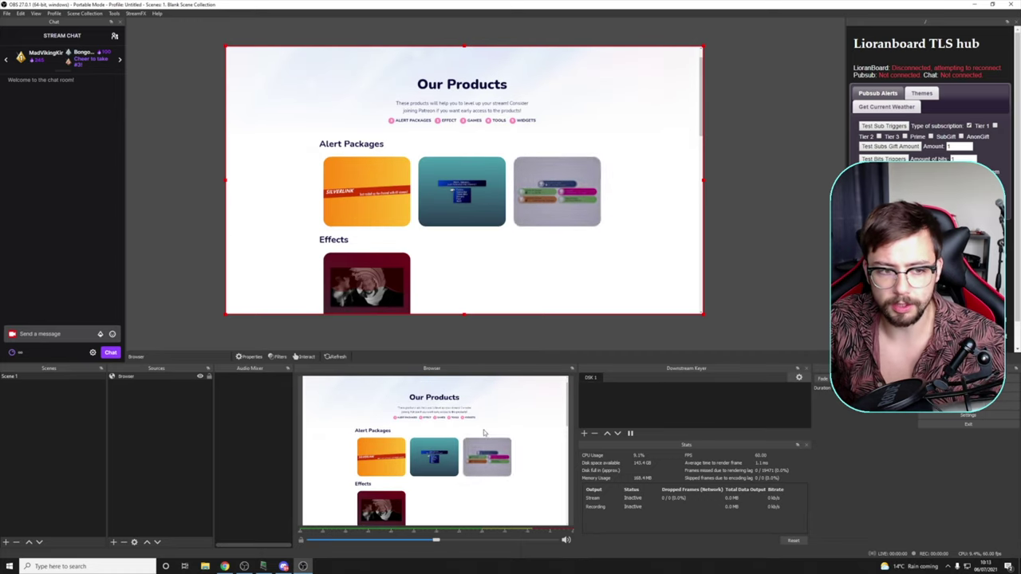
{"action": "scroll", "coordinate": [484, 433], "scroll_direction": "up", "scroll_amount": 1}
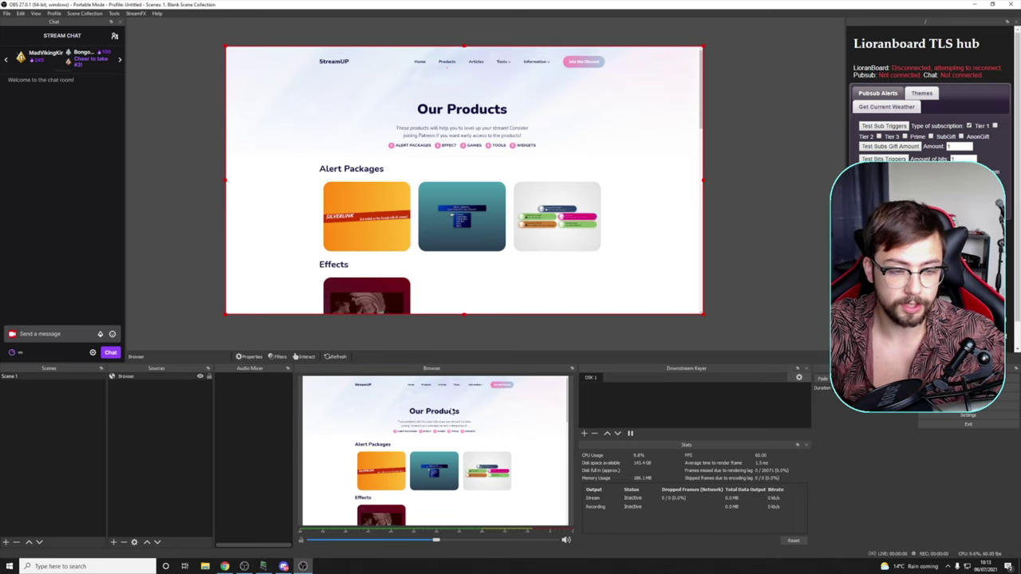
{"action": "scroll", "coordinate": [470, 443], "scroll_direction": "down", "scroll_amount": 3}
{"action": "scroll", "coordinate": [473, 446], "scroll_direction": "up", "scroll_amount": 3}
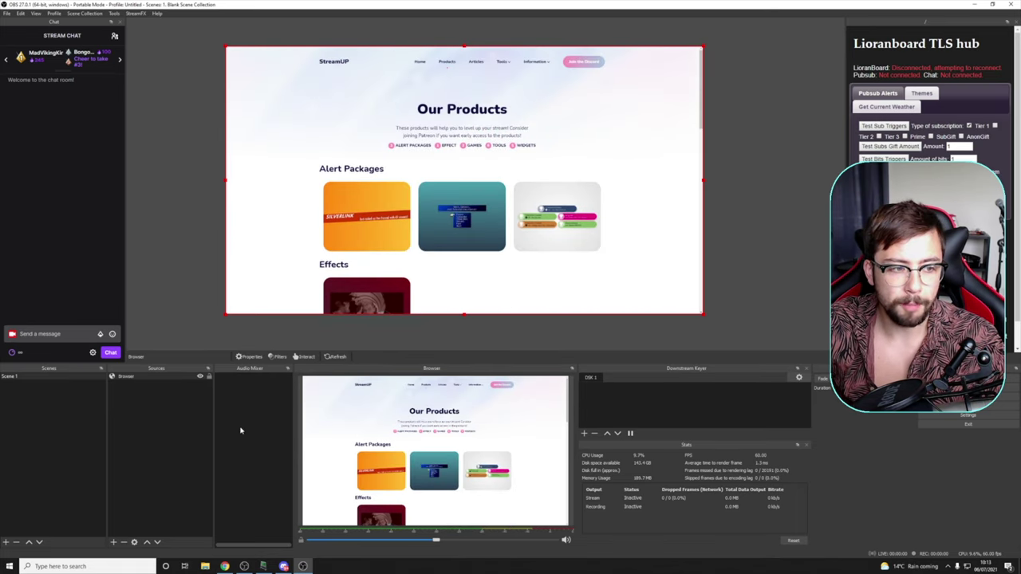
- Create Scene 2 and add a new Media Source to it
{"action": "left_click", "coordinate": [6, 542]}
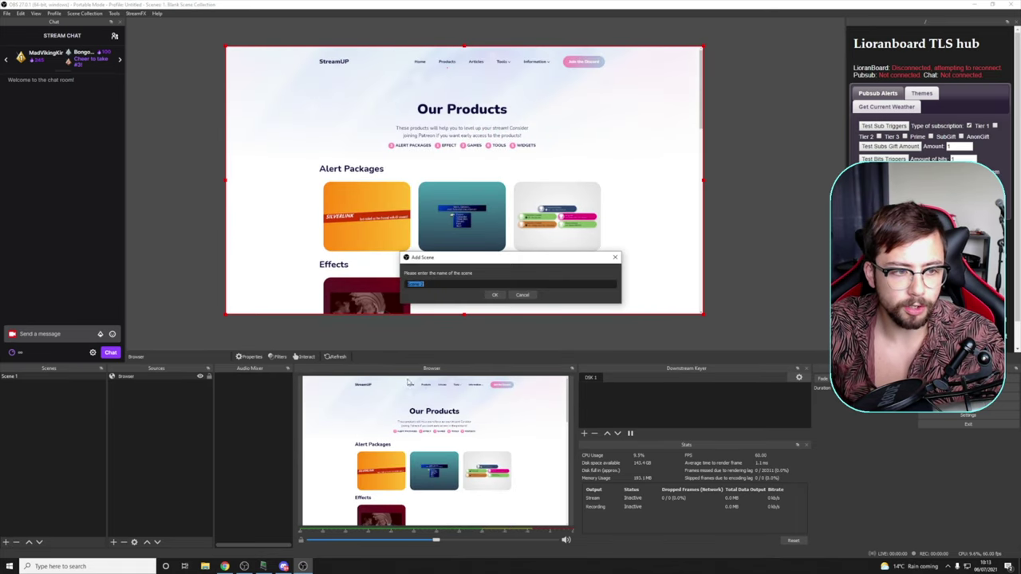
{"action": "left_click", "coordinate": [494, 295]}
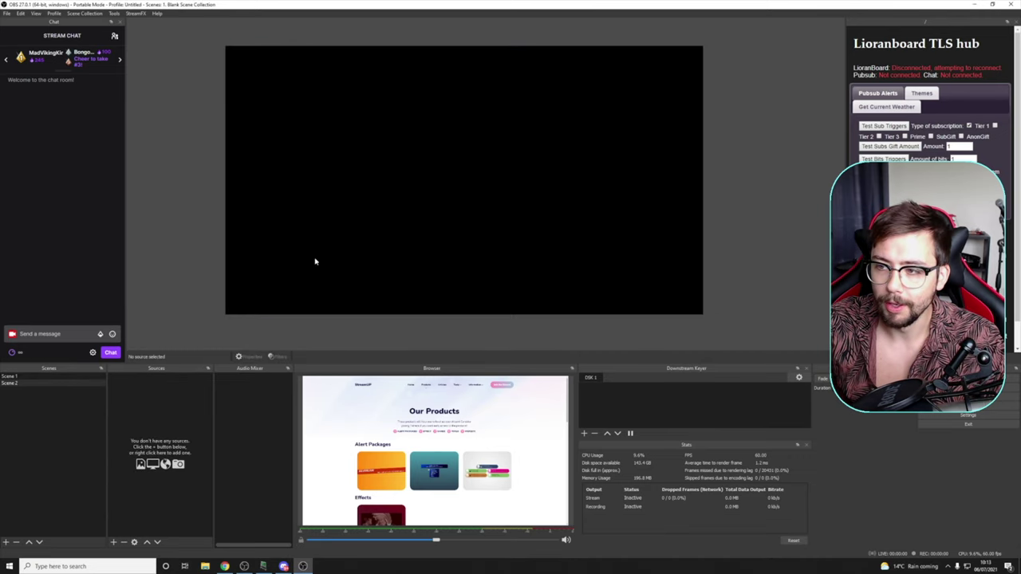
{"action": "right_click", "coordinate": [116, 403]}
{"action": "mouse_move", "coordinate": [159, 407]}
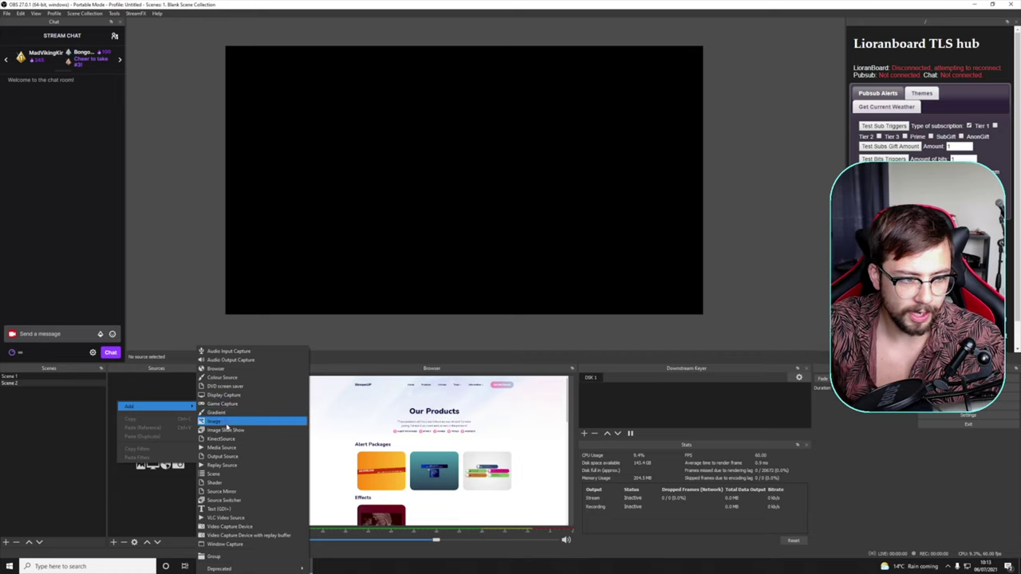
{"action": "left_click", "coordinate": [229, 451]}
{"action": "left_click", "coordinate": [533, 338]}
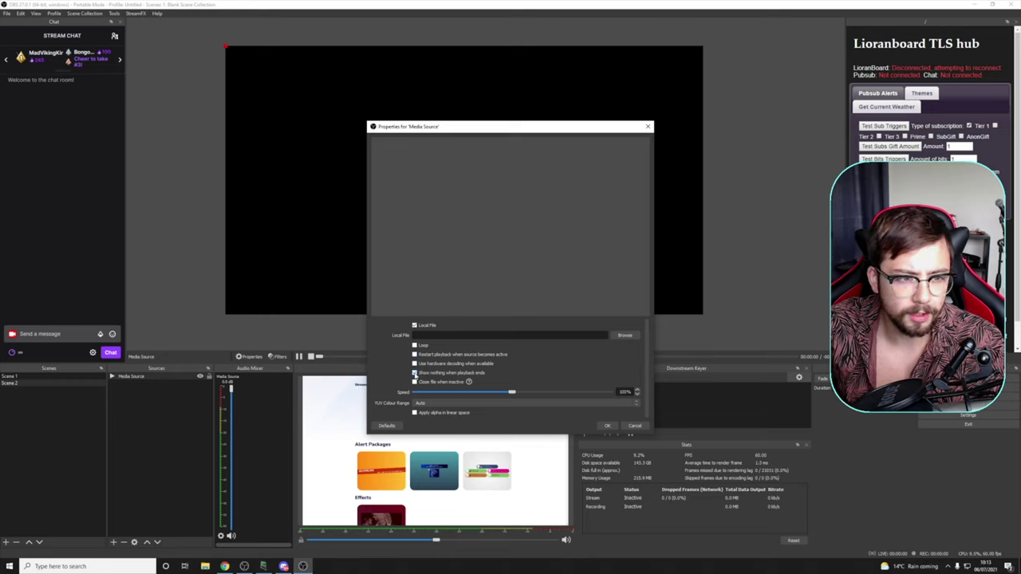
- Set the media source file to Media/OBS/Videos/V01/Starting Soon.mov and confirm
{"action": "left_click", "coordinate": [627, 335]}
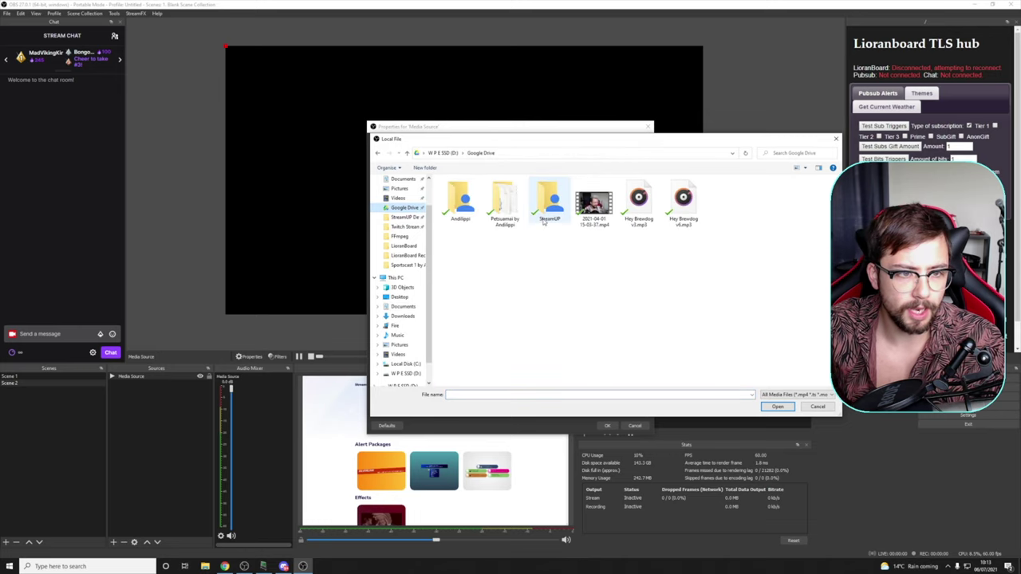
{"action": "double_click", "coordinate": [462, 204]}
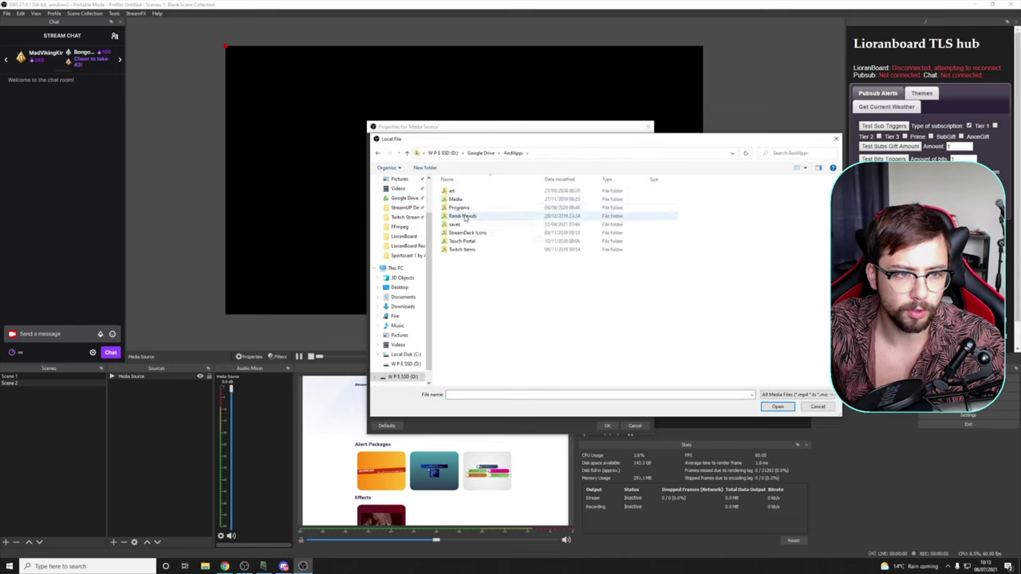
{"action": "double_click", "coordinate": [455, 198]}
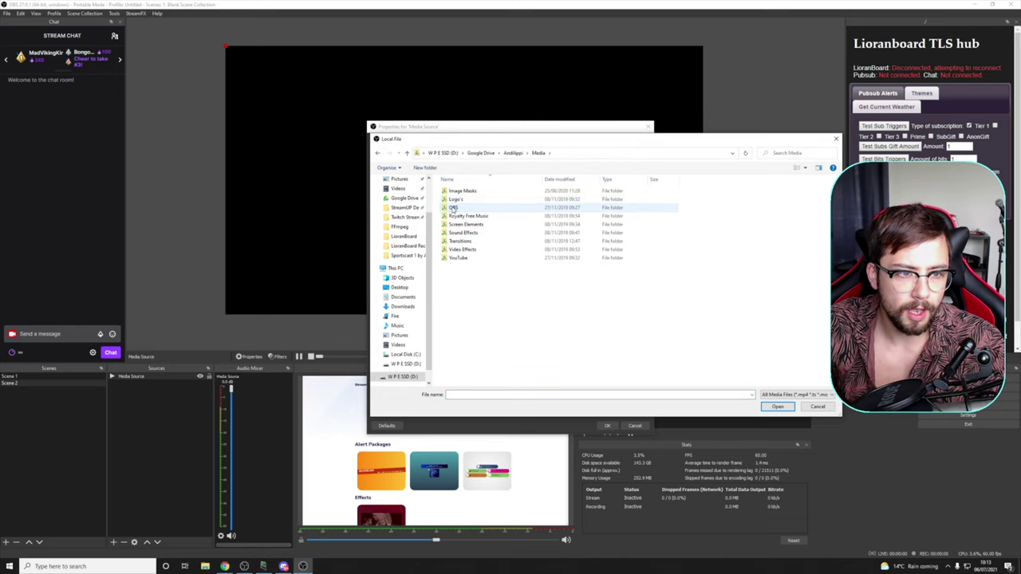
{"action": "double_click", "coordinate": [454, 207]}
{"action": "double_click", "coordinate": [461, 225]}
{"action": "left_click", "coordinate": [455, 199]}
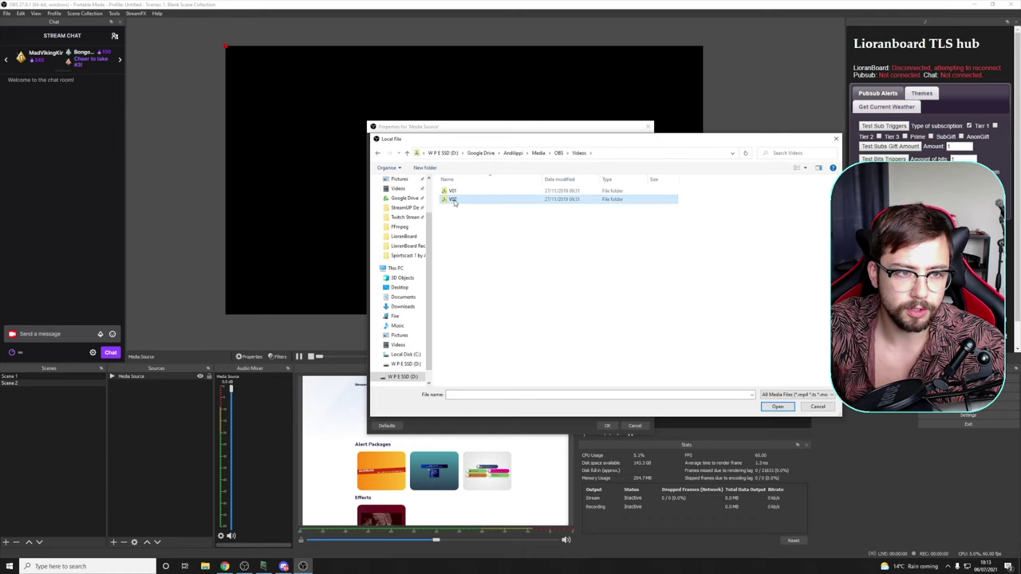
{"action": "double_click", "coordinate": [454, 199]}
{"action": "double_click", "coordinate": [504, 206]}
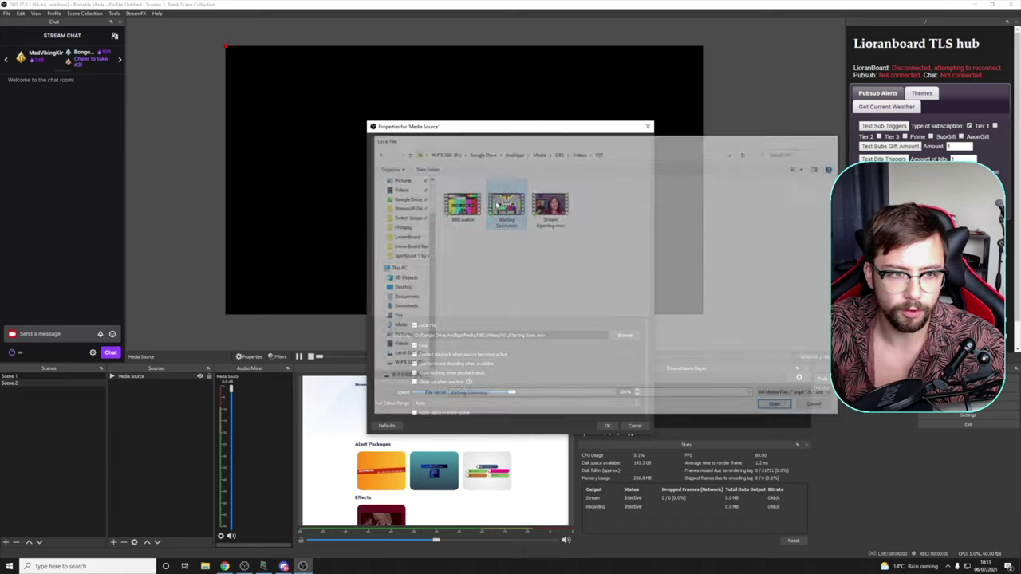
{"action": "left_click", "coordinate": [609, 427]}
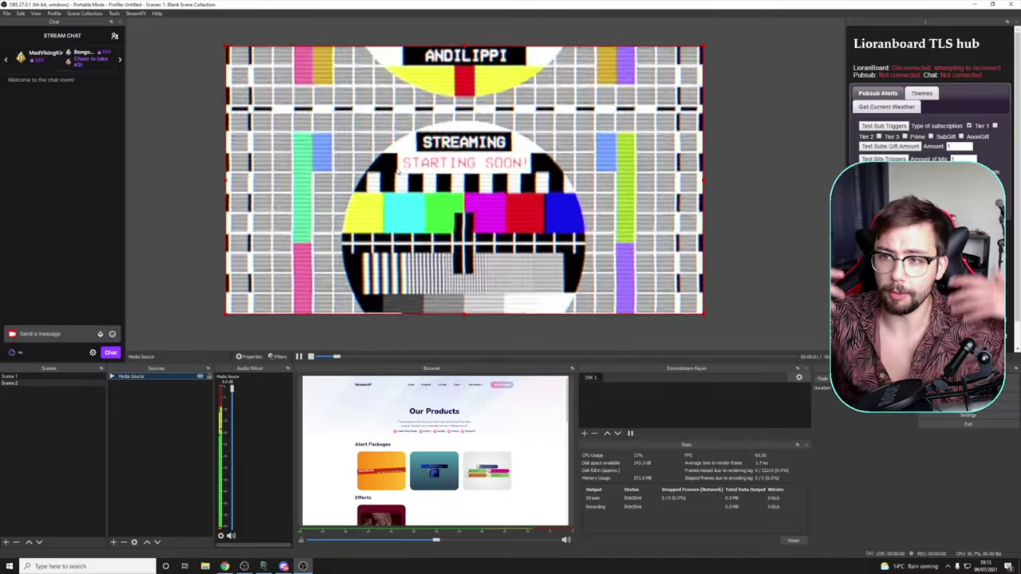
- Open the Final Fantasy VII Alerts product page in the Browser dock
{"action": "scroll", "coordinate": [479, 451], "scroll_direction": "down", "scroll_amount": 5}
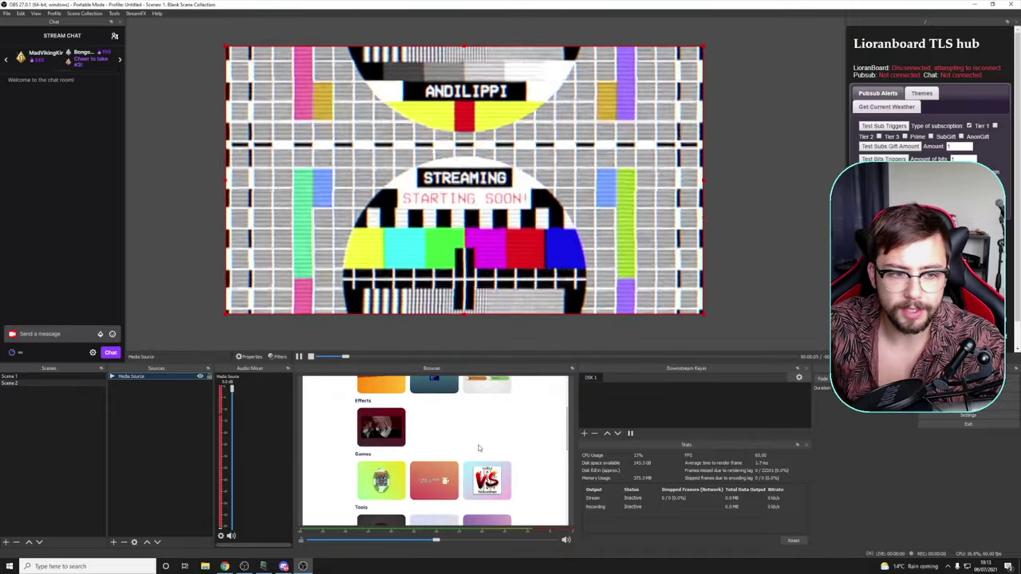
{"action": "scroll", "coordinate": [480, 455], "scroll_direction": "up", "scroll_amount": 5}
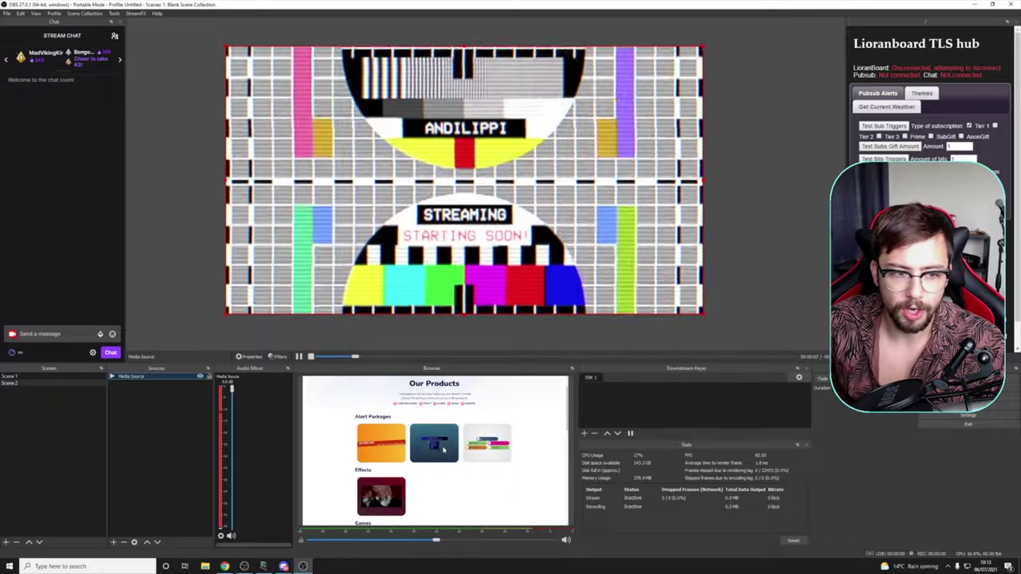
{"action": "left_click", "coordinate": [442, 415]}
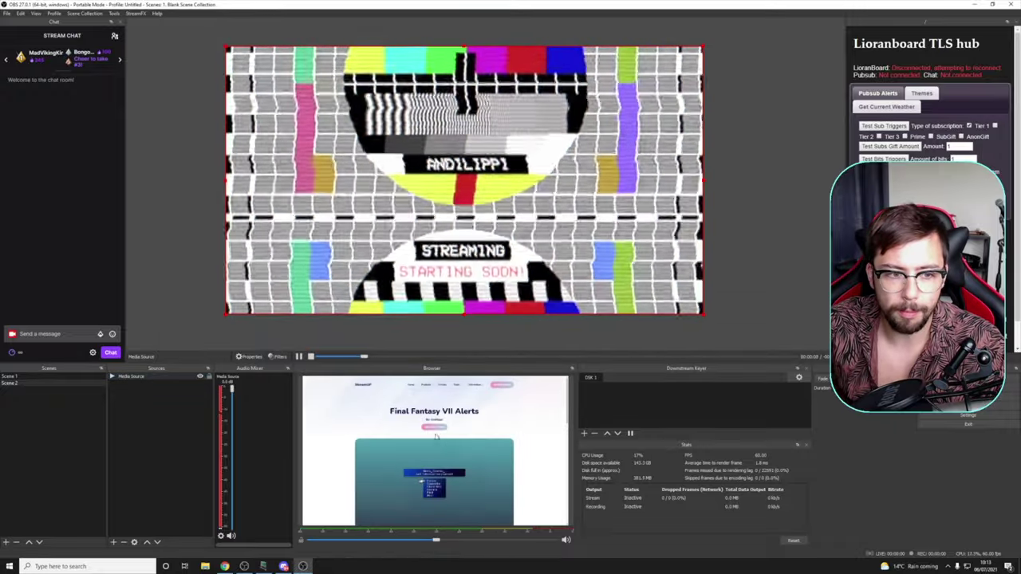
- Float the Browser dock, then re-dock it widened in the bottom row
{"action": "scroll", "coordinate": [463, 443], "scroll_direction": "down", "scroll_amount": 5}
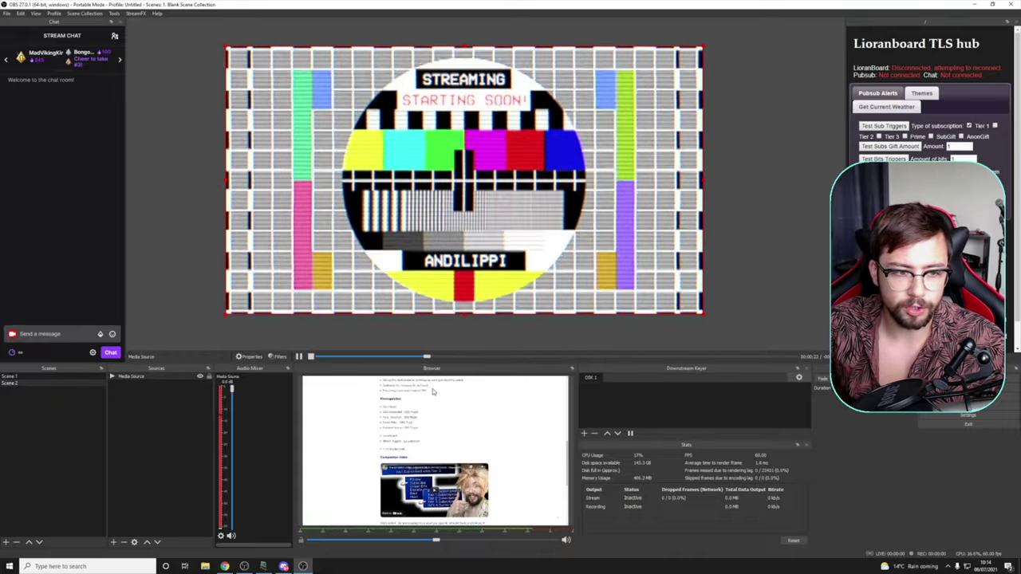
{"action": "left_click_drag", "start_coordinate": [423, 369], "coordinate": [363, 420]}
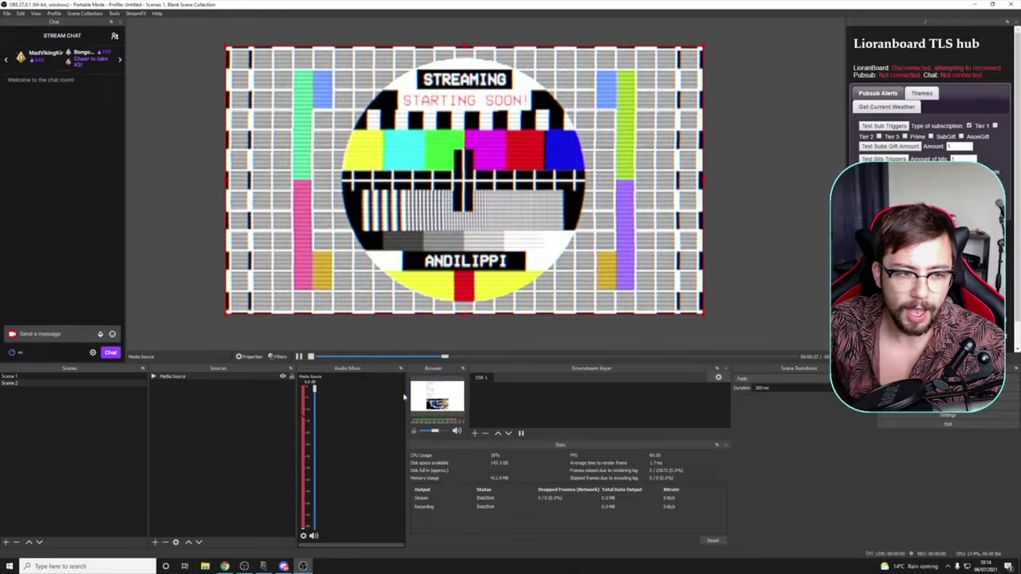
{"action": "left_click_drag", "start_coordinate": [410, 391], "coordinate": [207, 407]}
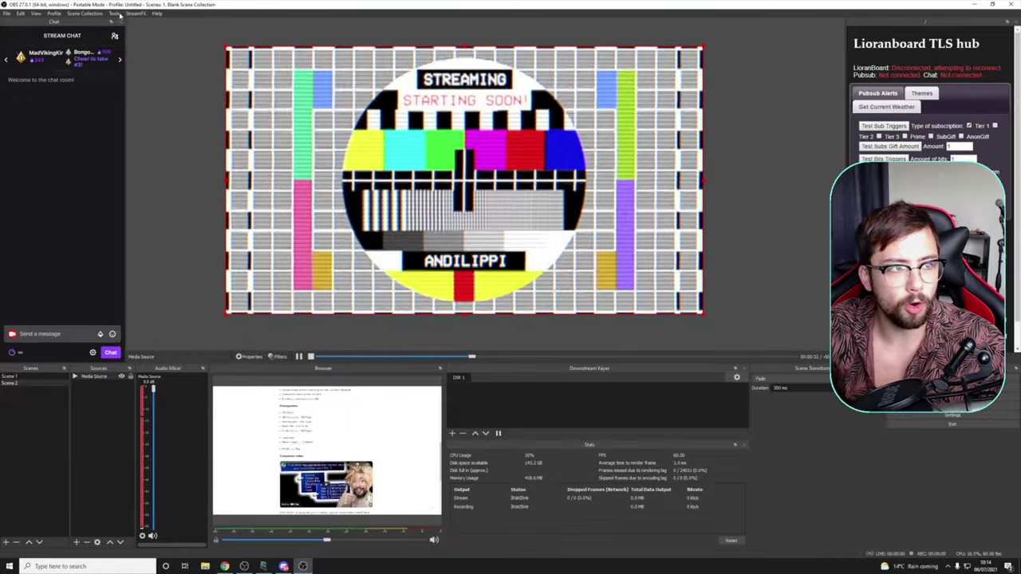
- Create a Media Source dock from Tools > Source Dock and dock it beside the Browser panel
{"action": "left_click", "coordinate": [114, 14]}
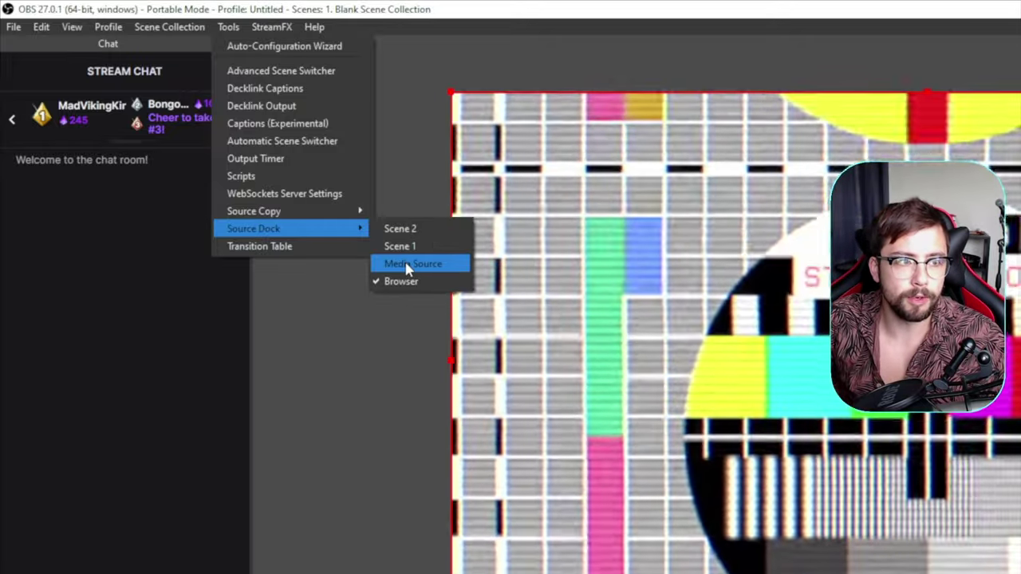
{"action": "left_click", "coordinate": [411, 264]}
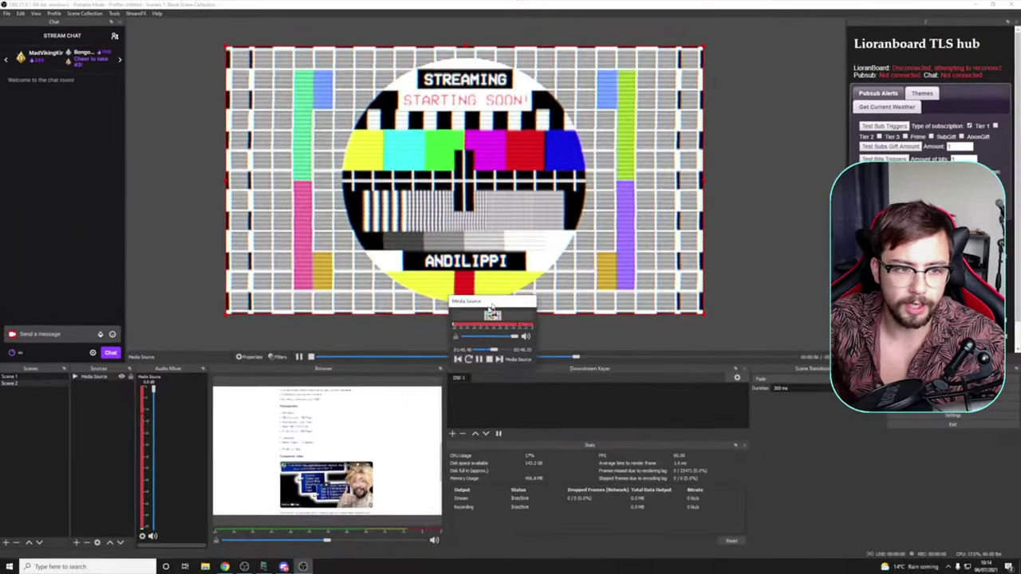
{"action": "left_click_drag", "start_coordinate": [491, 307], "coordinate": [648, 420]}
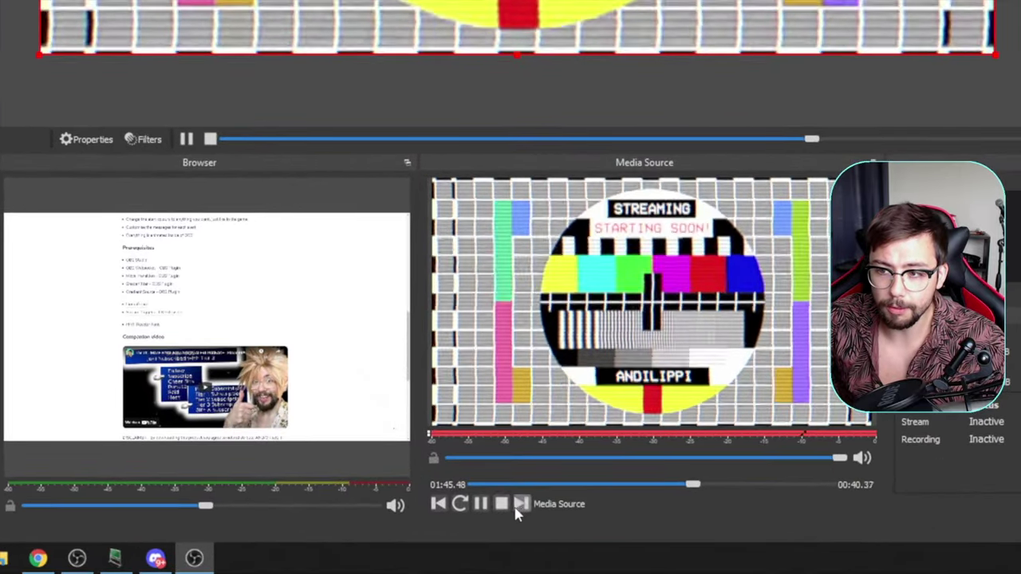
- Pause, resume, then restart the Starting Soon clip from the Media Source dock
{"action": "left_click", "coordinate": [481, 504]}
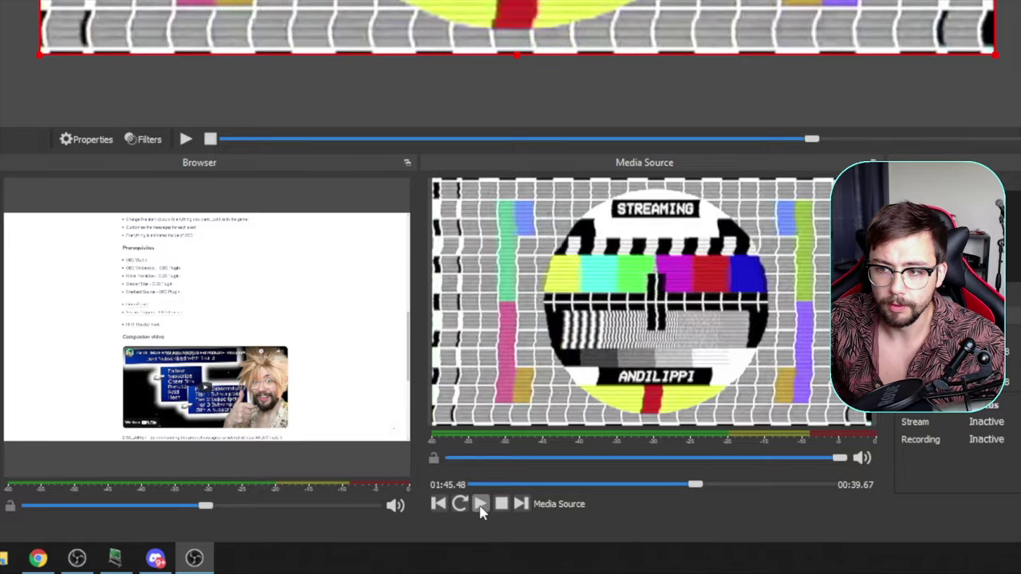
{"action": "left_click", "coordinate": [481, 505]}
{"action": "left_click", "coordinate": [460, 505]}
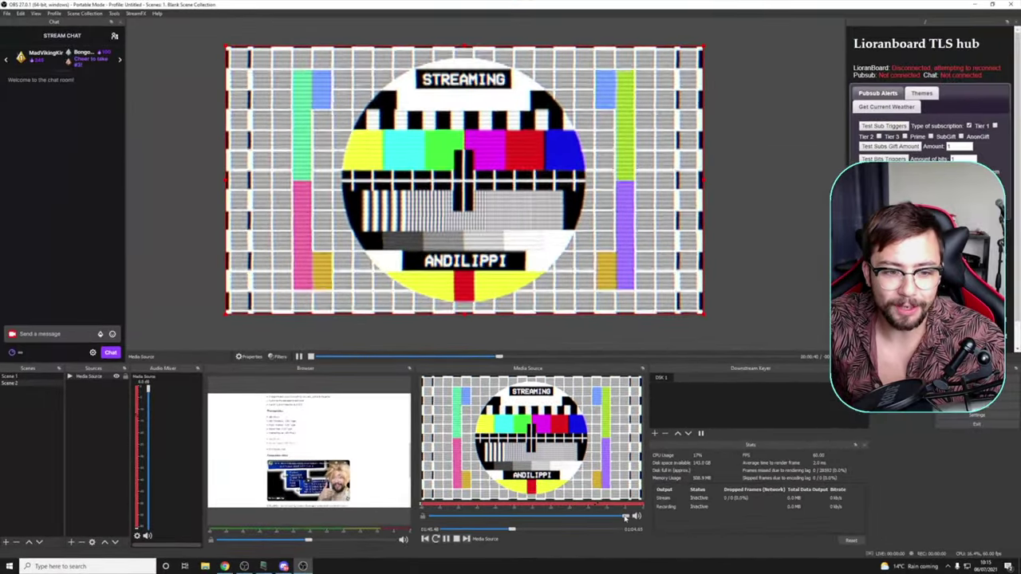
- Lower the Media Source dock's volume slider, then switch the live scene to Scene 1
{"action": "left_click_drag", "start_coordinate": [522, 518], "coordinate": [507, 517]}
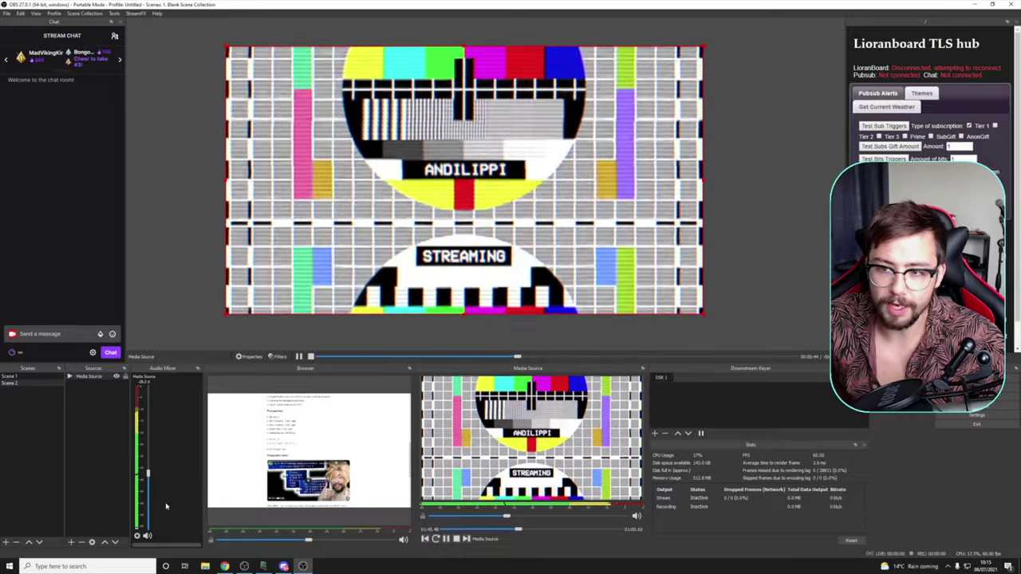
{"action": "left_click_drag", "start_coordinate": [507, 518], "coordinate": [452, 517]}
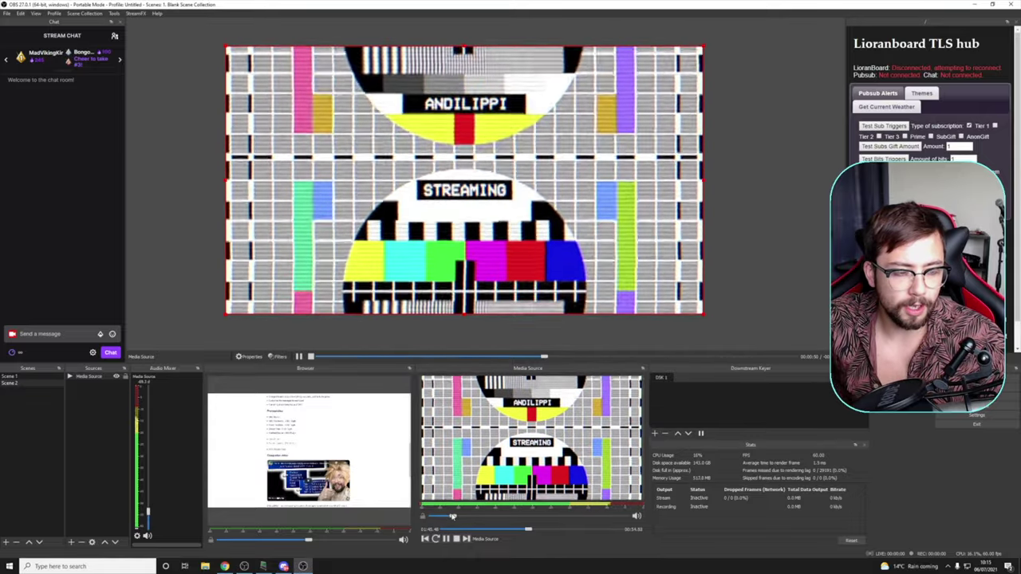
{"action": "left_click", "coordinate": [28, 378]}
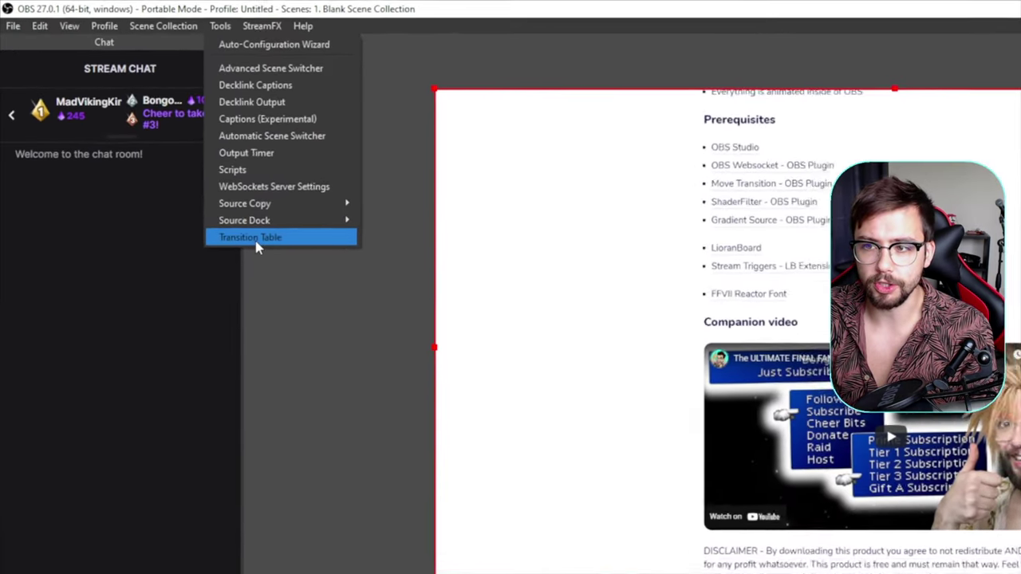
- Open the Transition Table and start typing 's' into the To scene box
{"action": "left_click", "coordinate": [132, 124]}
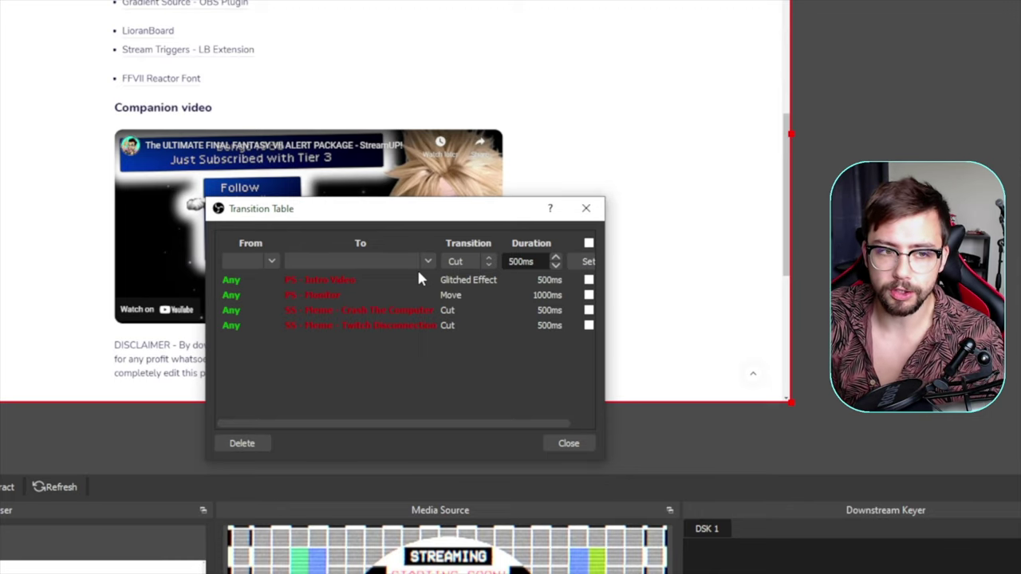
{"action": "left_click", "coordinate": [424, 261]}
{"action": "left_click", "coordinate": [375, 261]}
{"action": "type", "text": "s"}
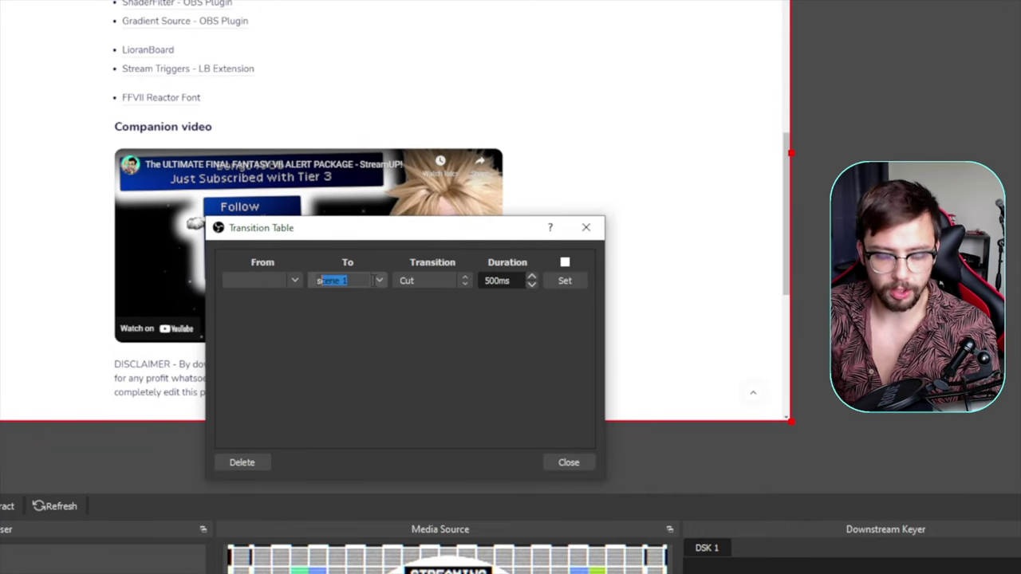
{"action": "key", "text": "BackSpace"}
{"action": "type", "text": "s"}
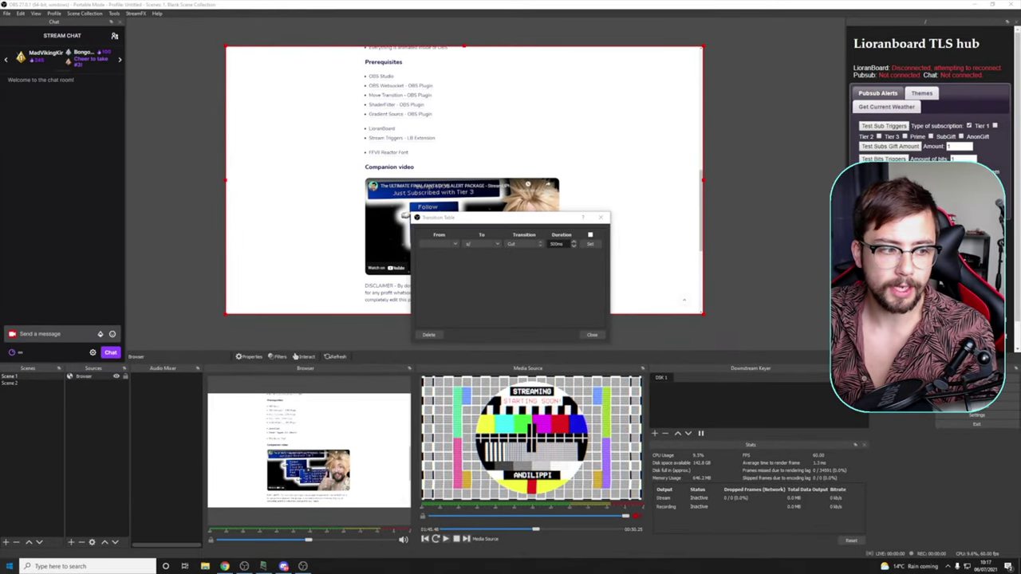
{"action": "key", "text": "super"}
{"action": "key", "text": "super"}
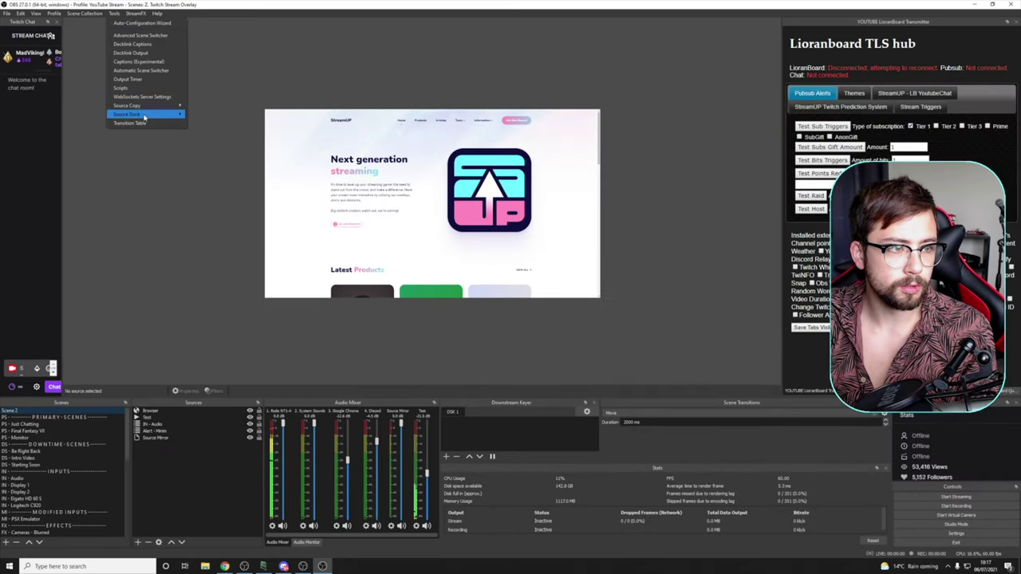
- Show the Source Dock submenu listing every source in the Twitch Stream Overlay collection
{"action": "mouse_move", "coordinate": [145, 118]}
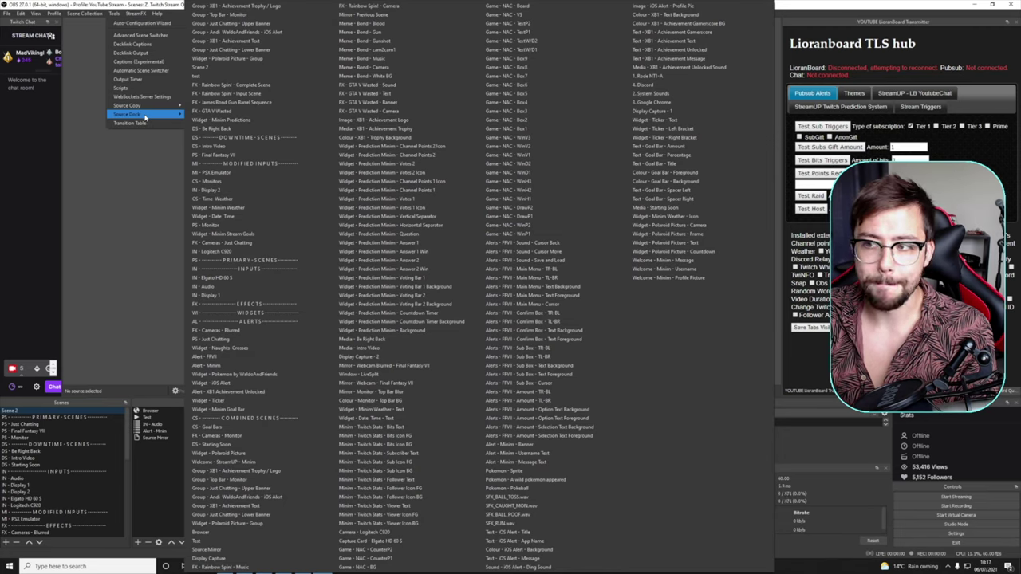